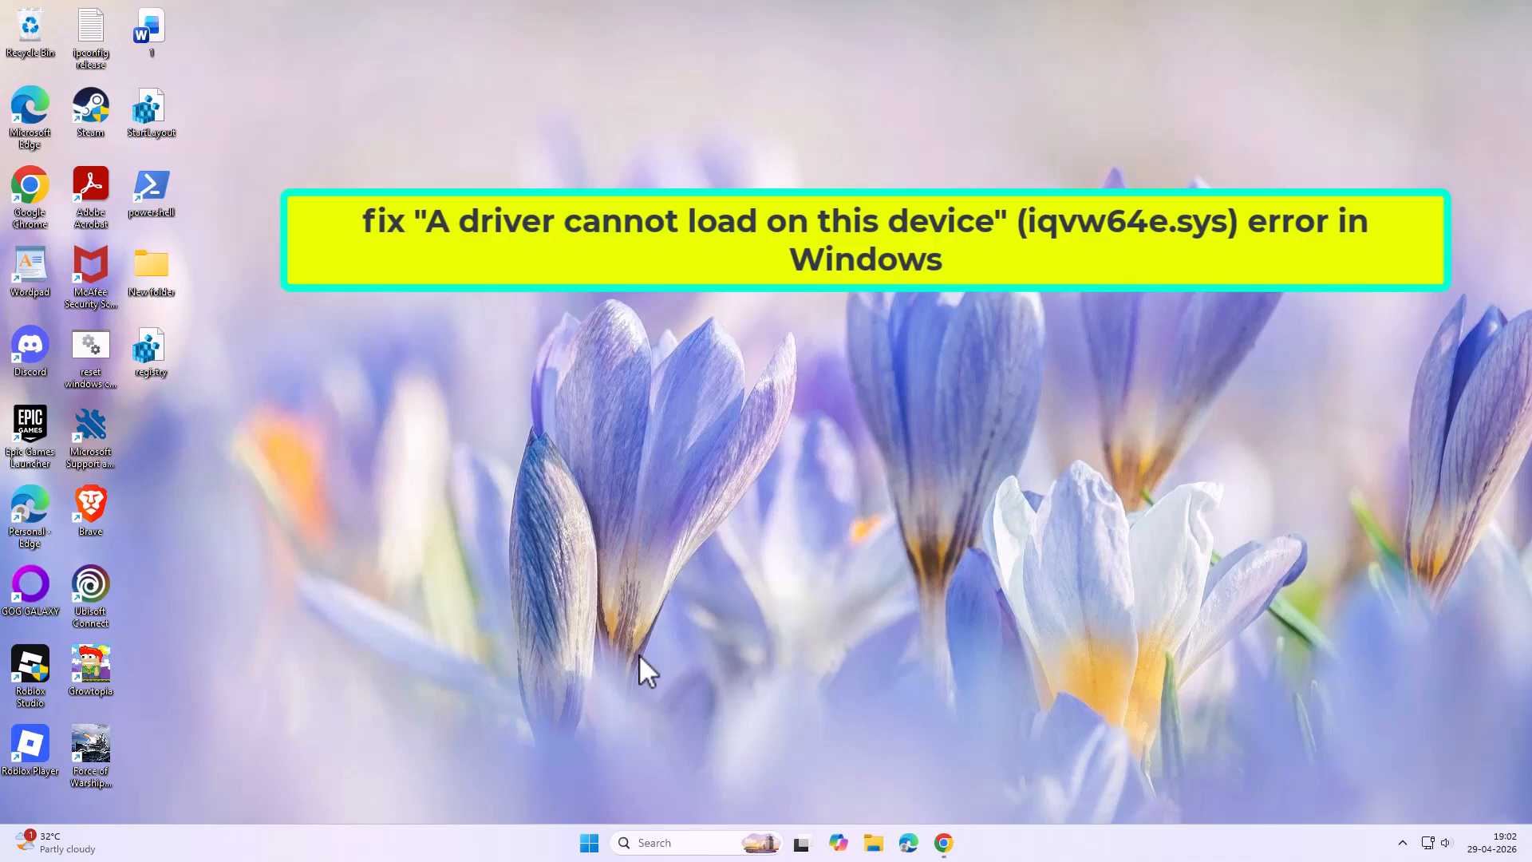
Find the Windows Update settings through a system search, run a check for updates, and close Settings
{"action": "left_click", "coordinate": [691, 844]}
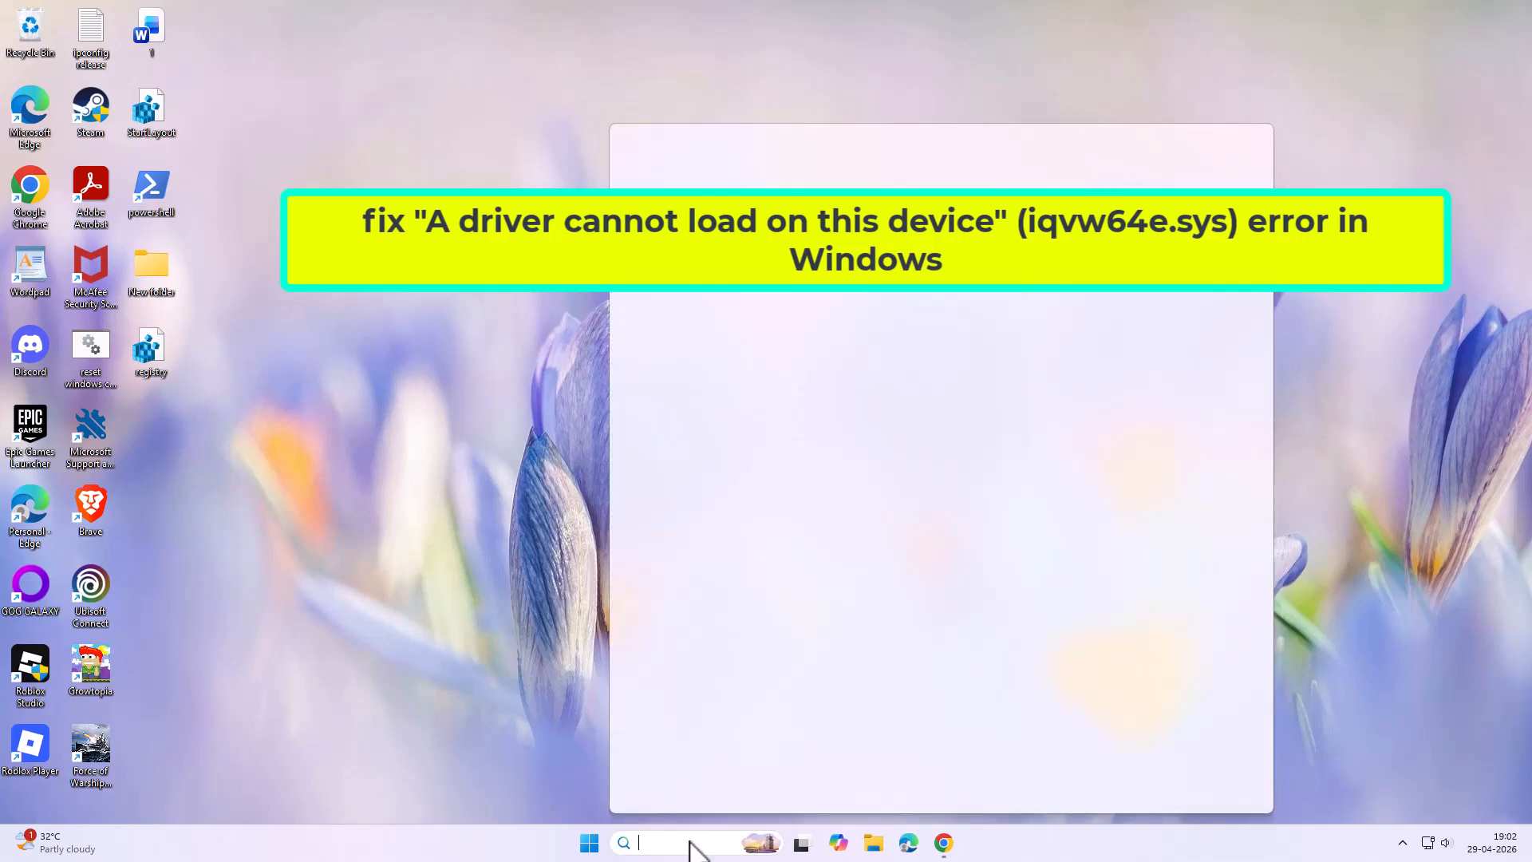
{"action": "type", "text": "upda"}
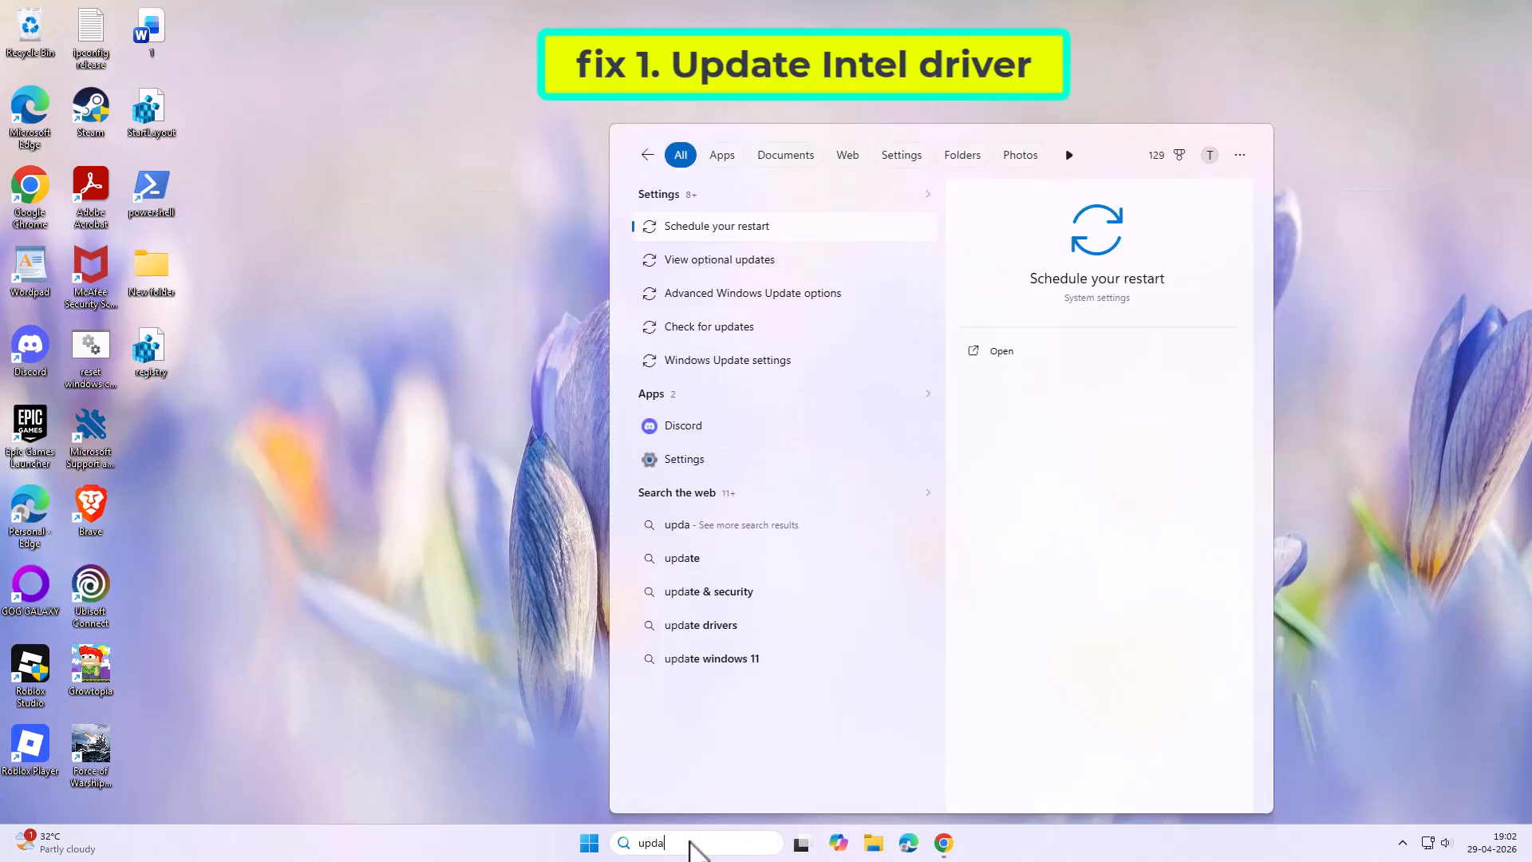
{"action": "left_click", "coordinate": [747, 328]}
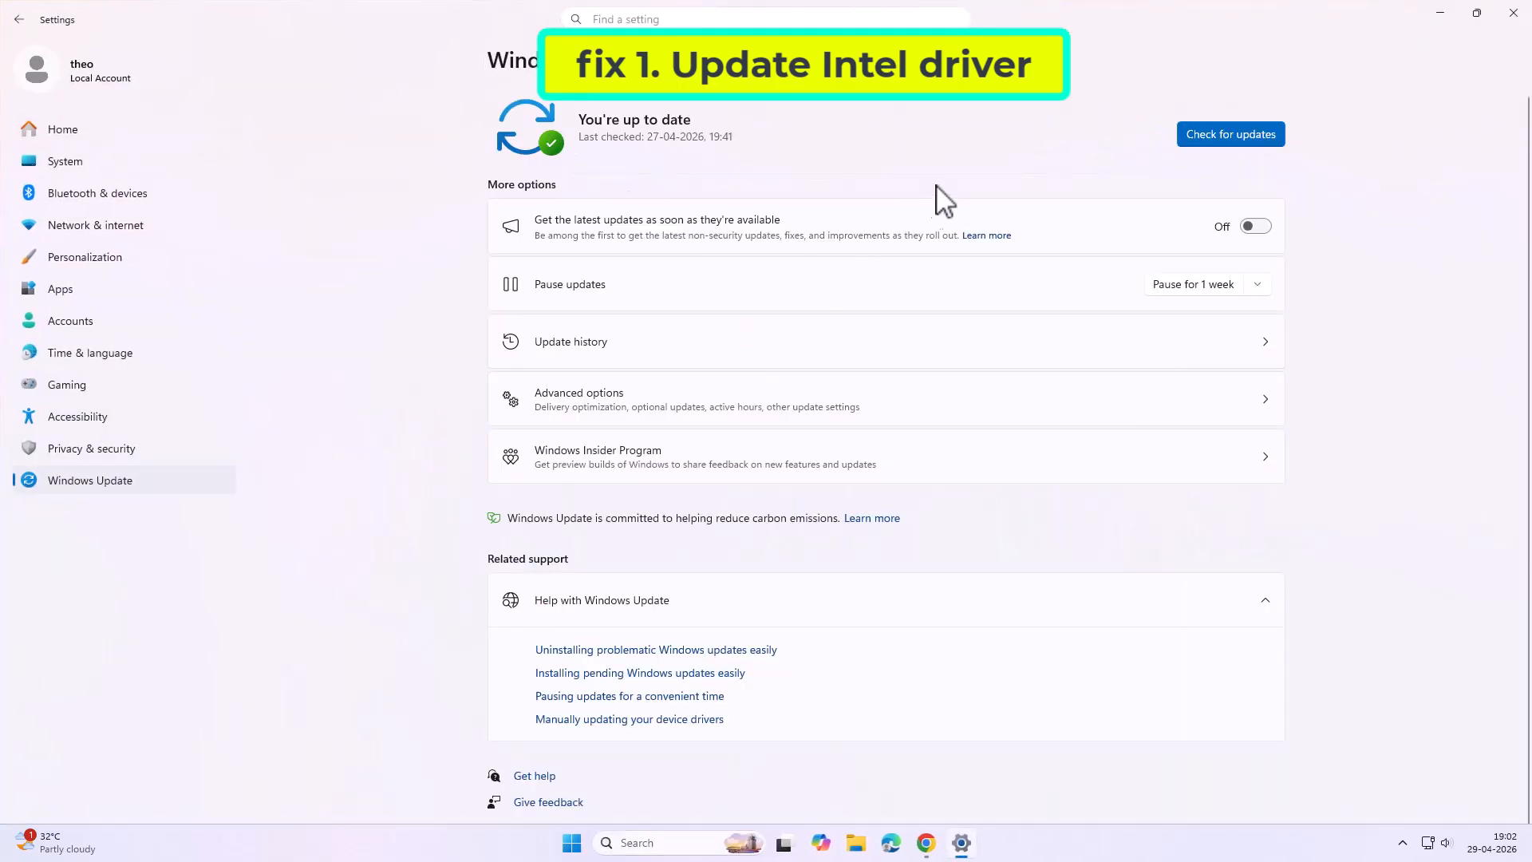
{"action": "left_click", "coordinate": [1208, 126]}
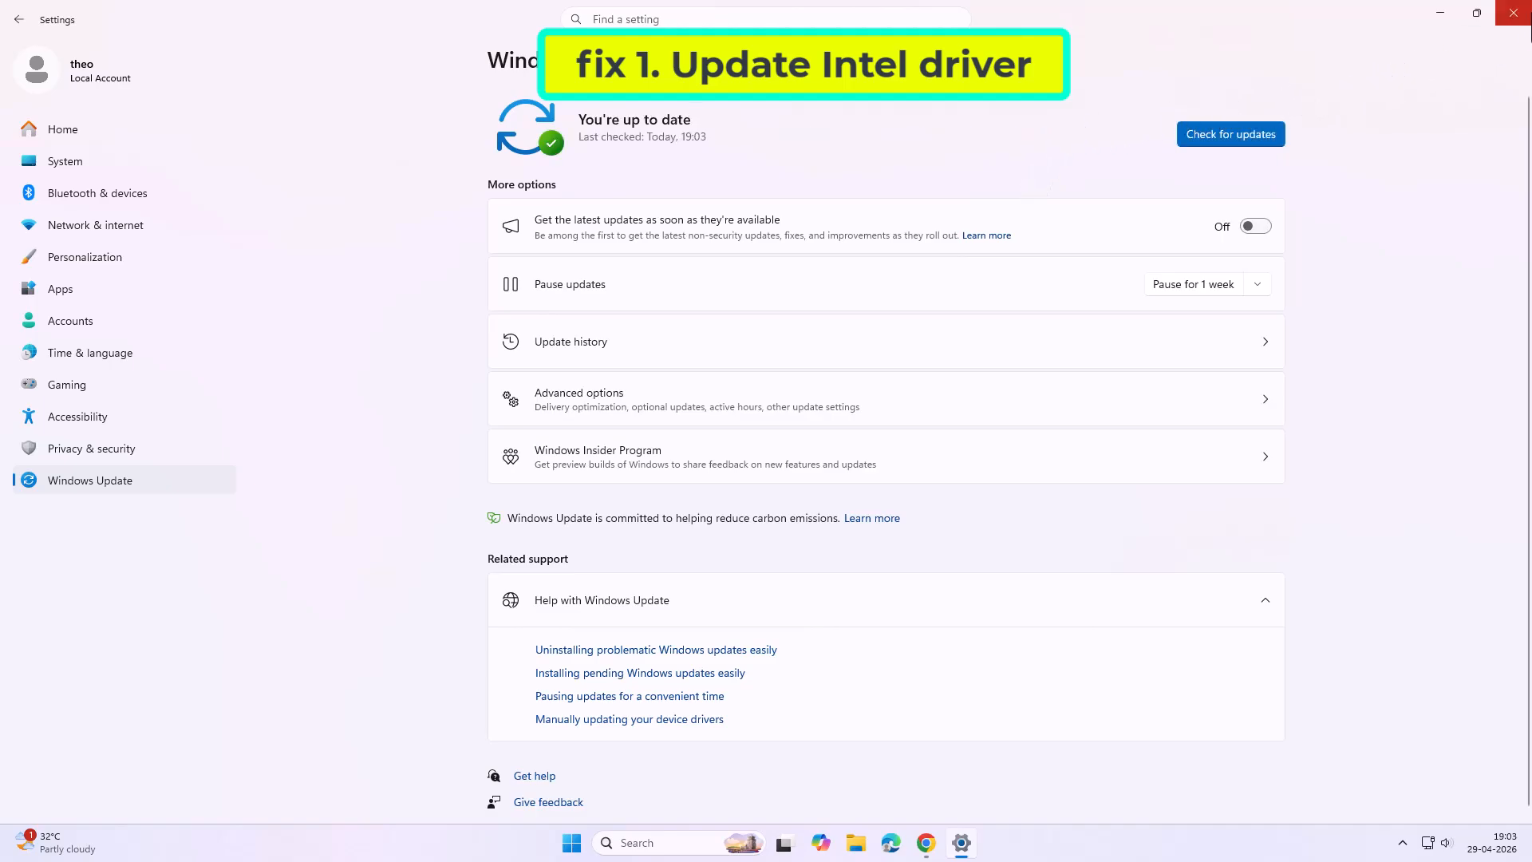
{"action": "left_click", "coordinate": [1520, 14]}
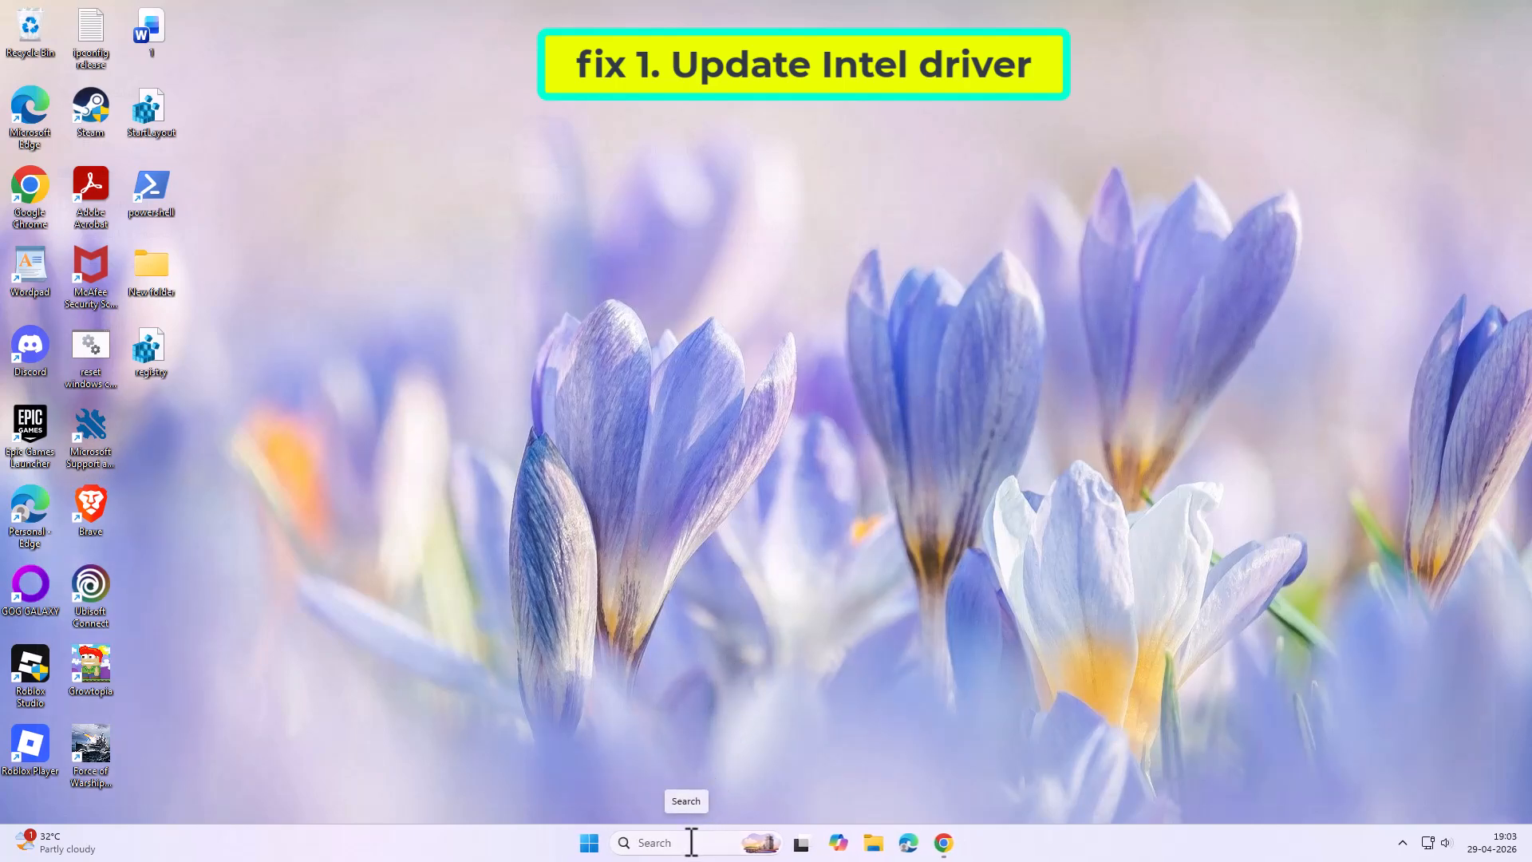
Reopen the Windows Update settings and view the optional updates under the advanced options, closing Settings when done
{"action": "left_click", "coordinate": [691, 842]}
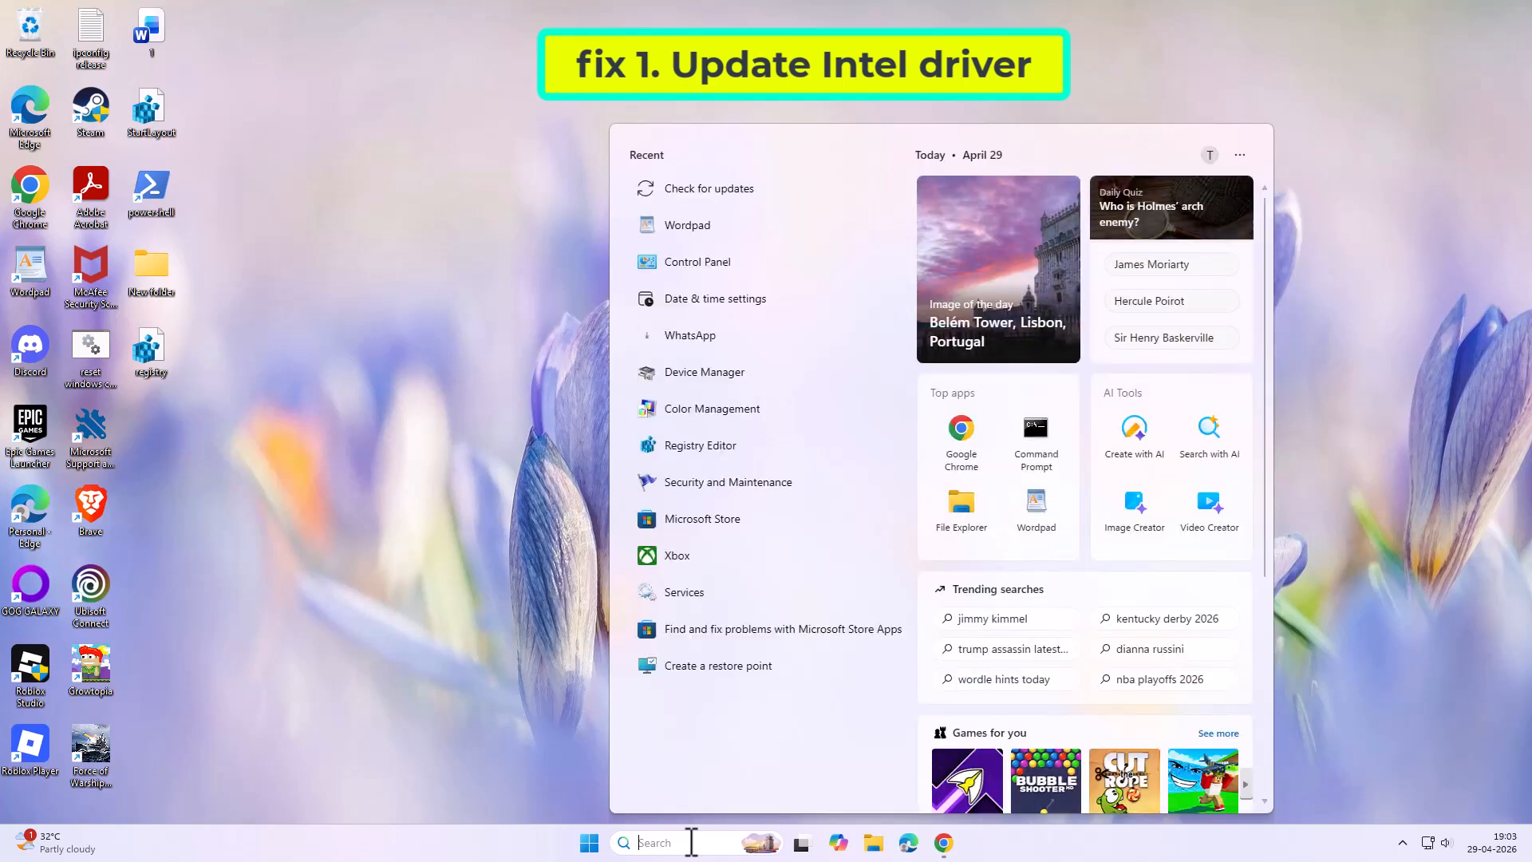
{"action": "type", "text": "check"}
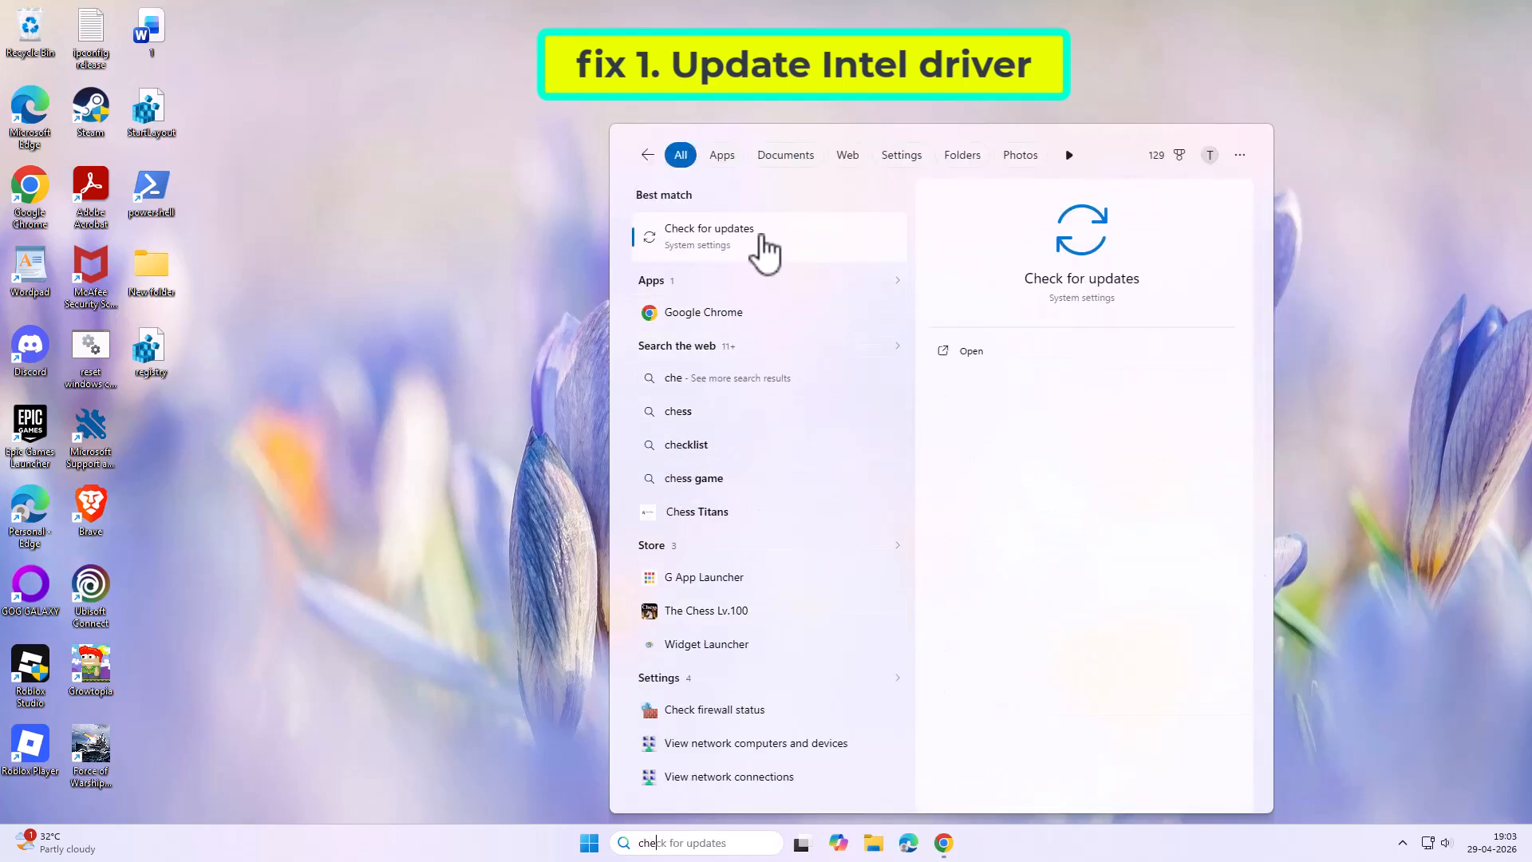
{"action": "left_click", "coordinate": [766, 244]}
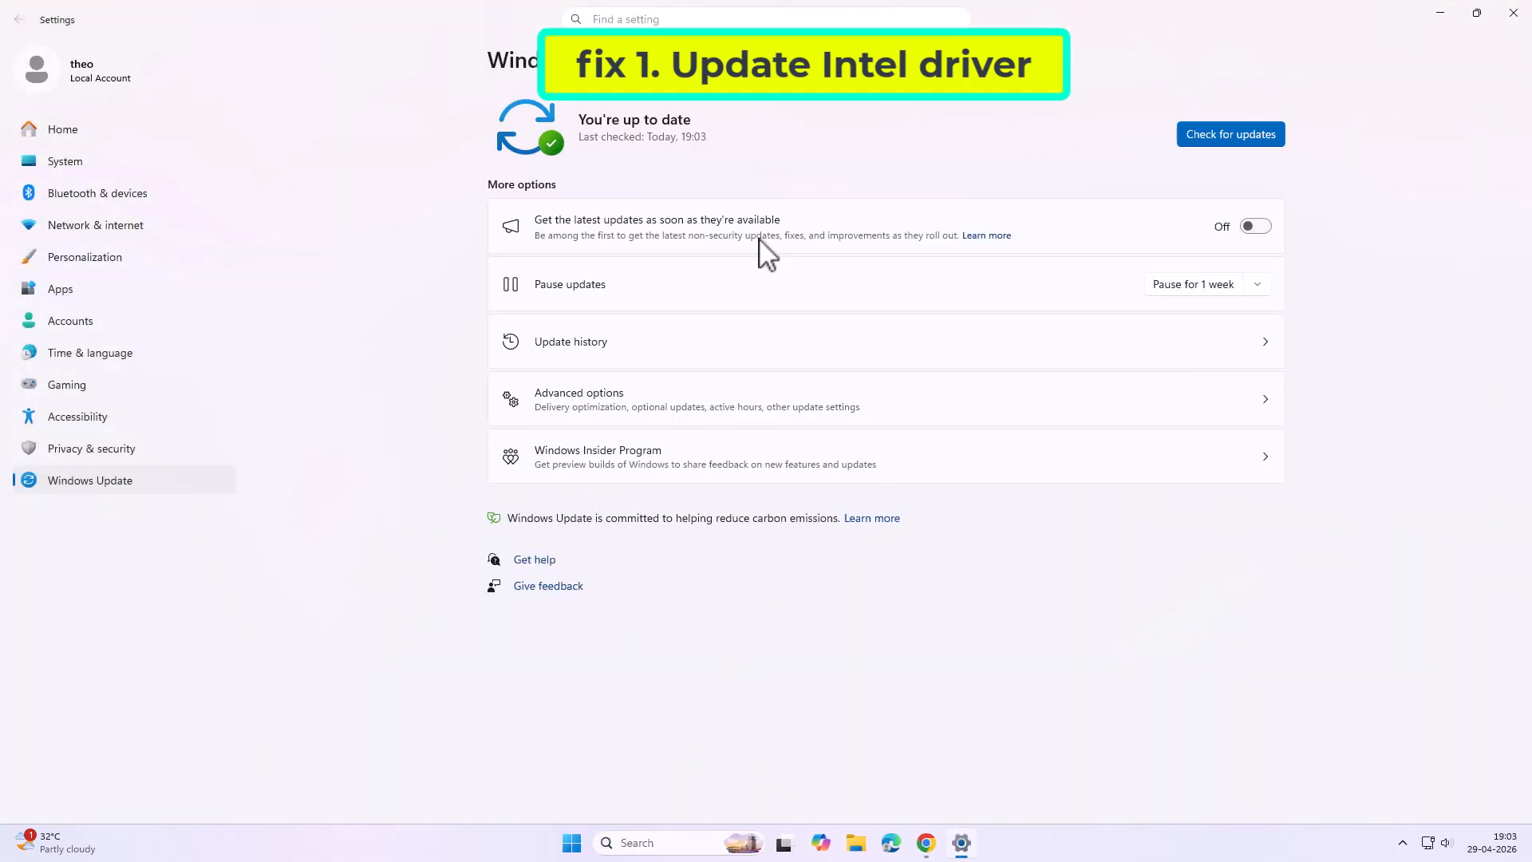
{"action": "left_click", "coordinate": [691, 415]}
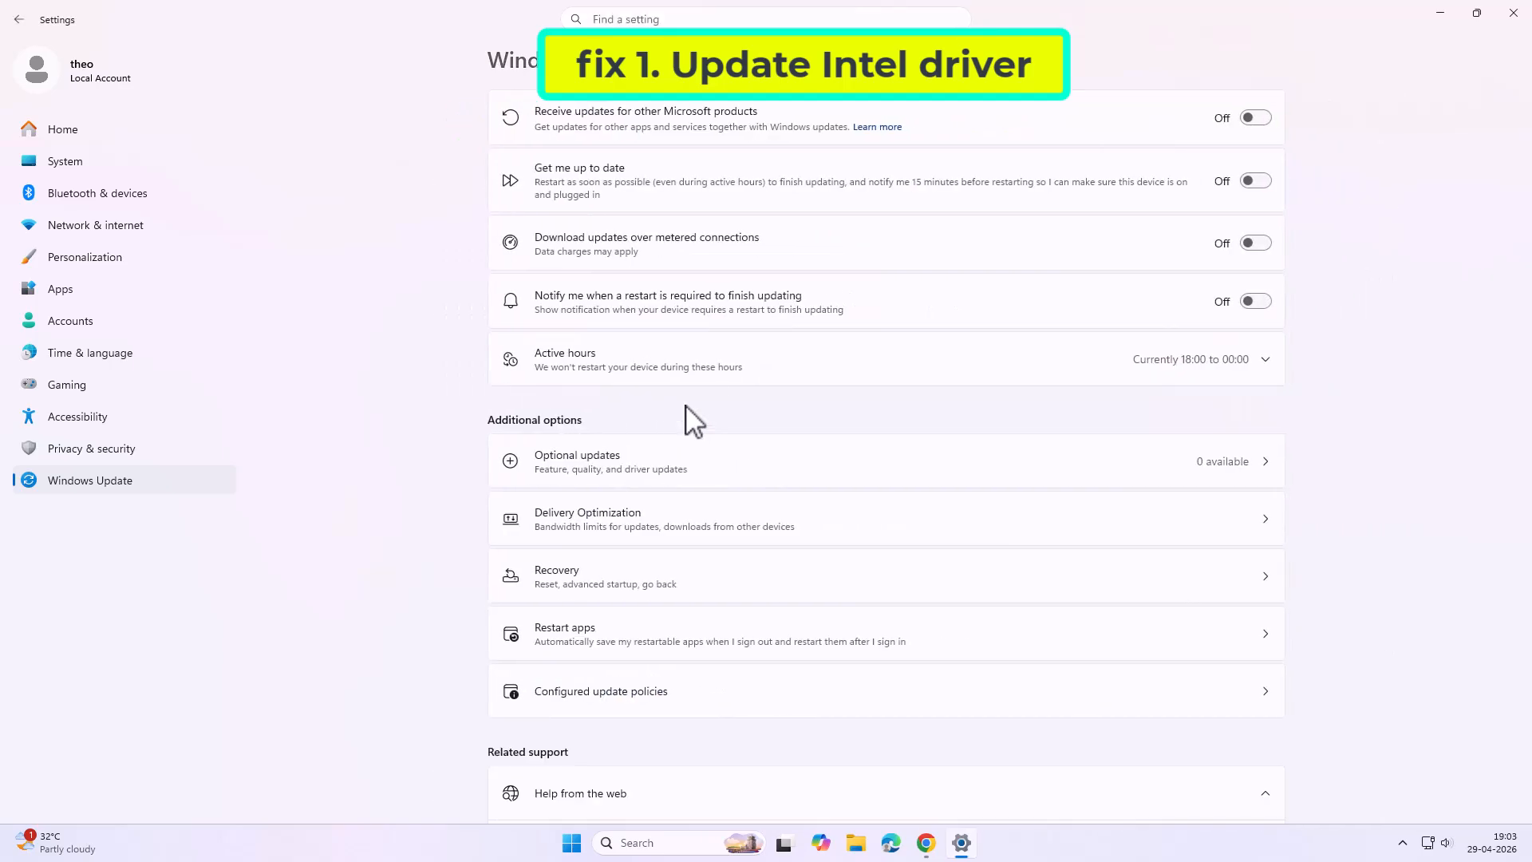
{"action": "left_click", "coordinate": [678, 450]}
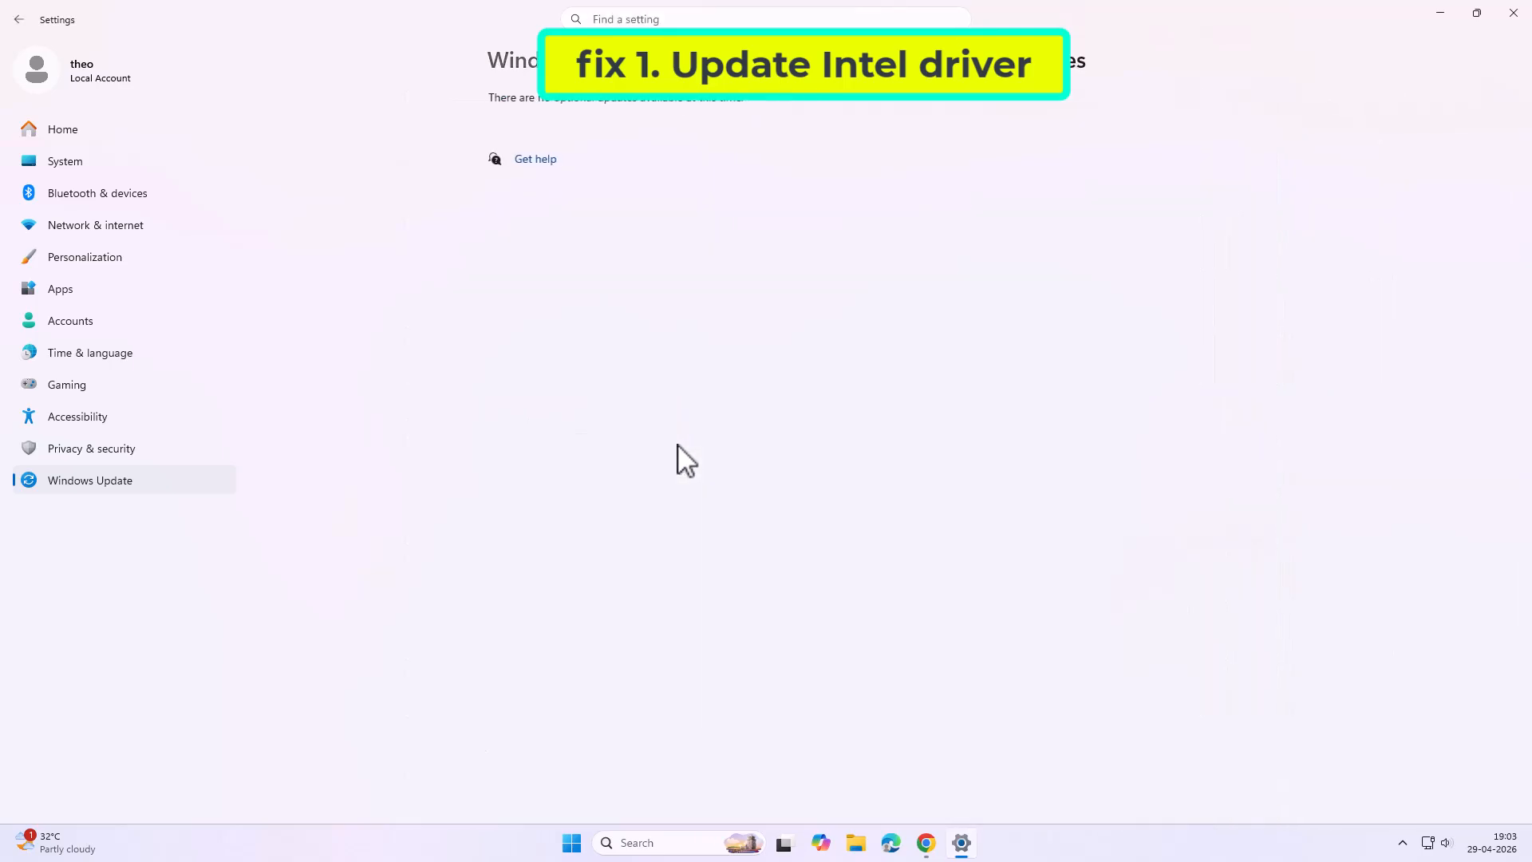
{"action": "left_click", "coordinate": [1512, 13]}
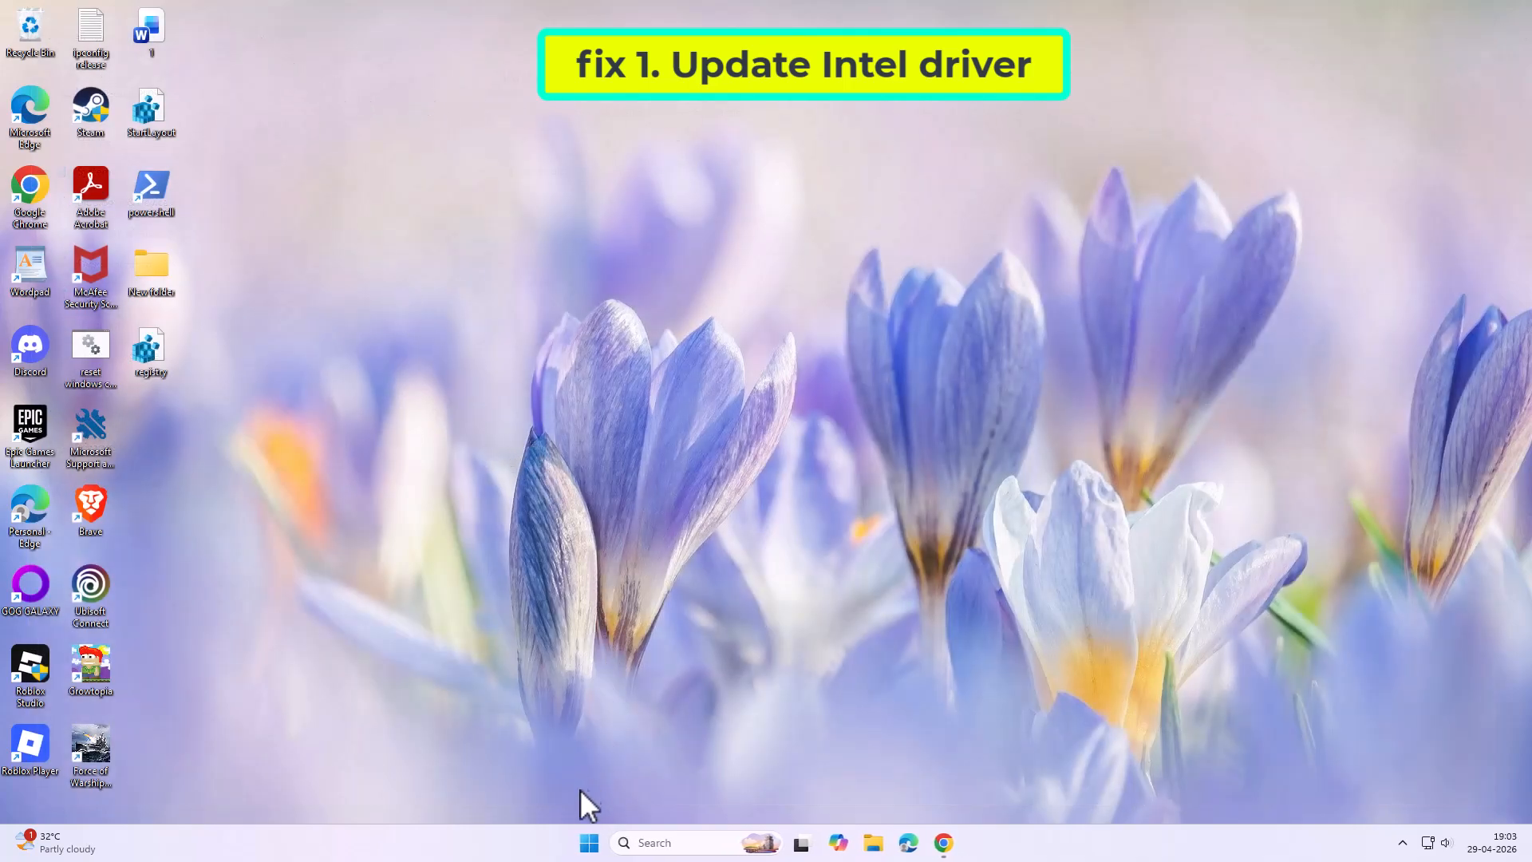
Open Device Manager, move its window toward the middle of the desktop, and expand the network adapters category
{"action": "left_click", "coordinate": [672, 845]}
{"action": "type", "text": "dev"}
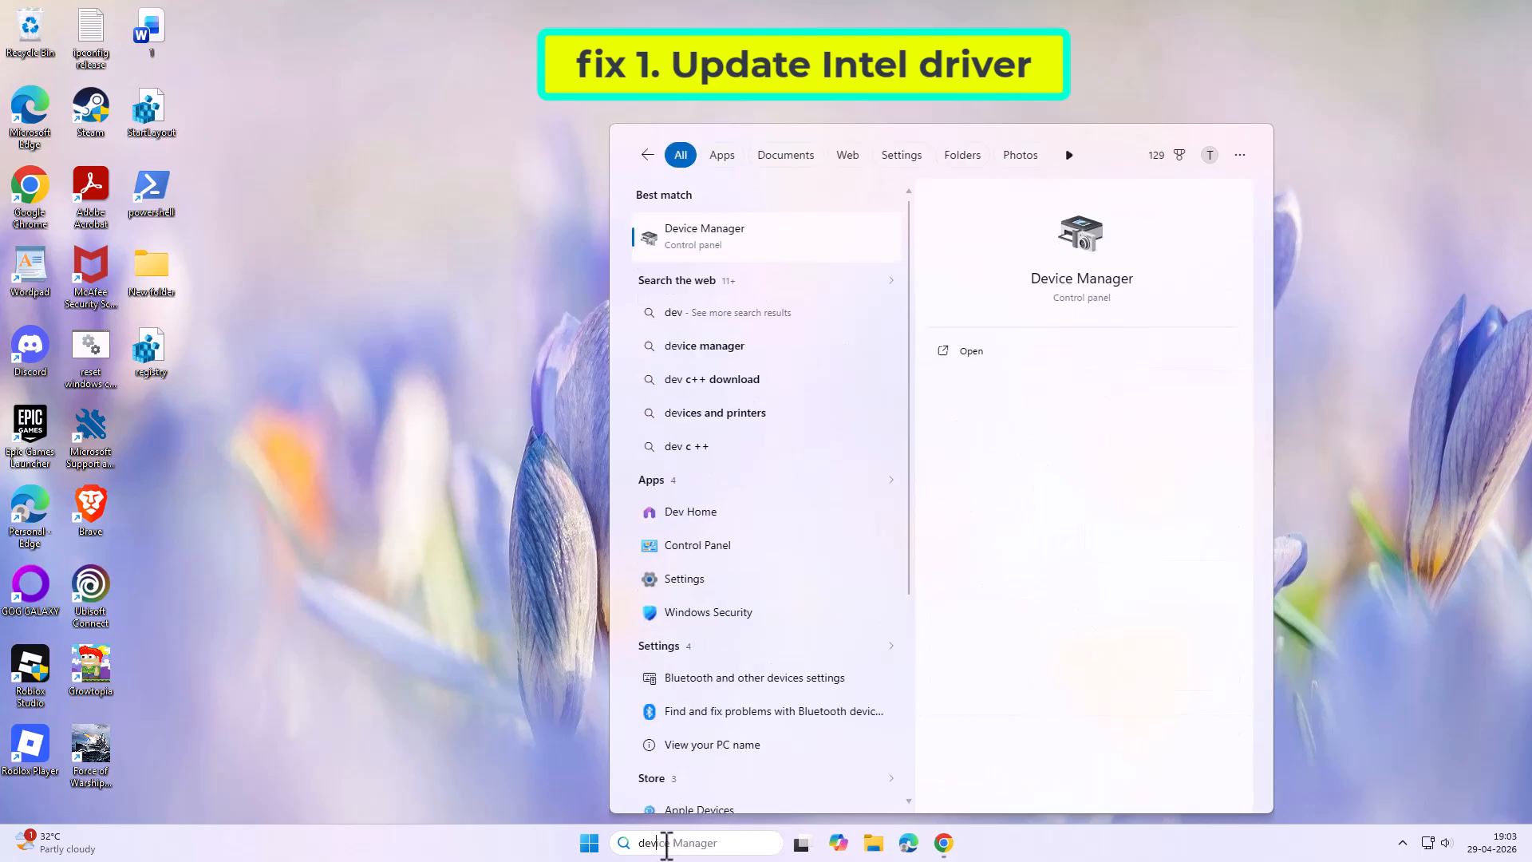
{"action": "left_click", "coordinate": [745, 244]}
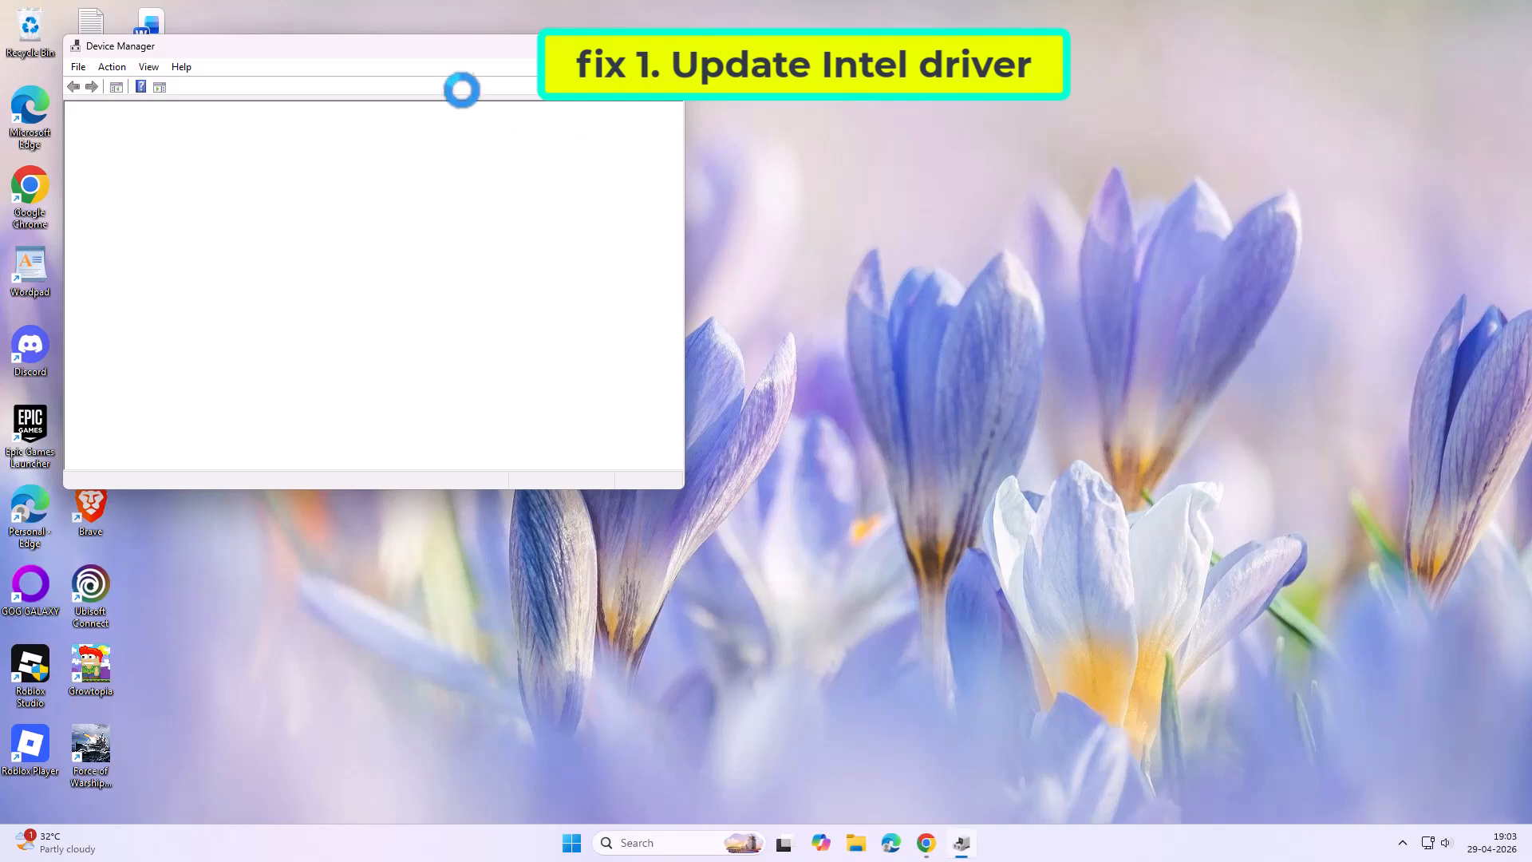
{"action": "left_click_drag", "start_coordinate": [463, 49], "coordinate": [814, 155]}
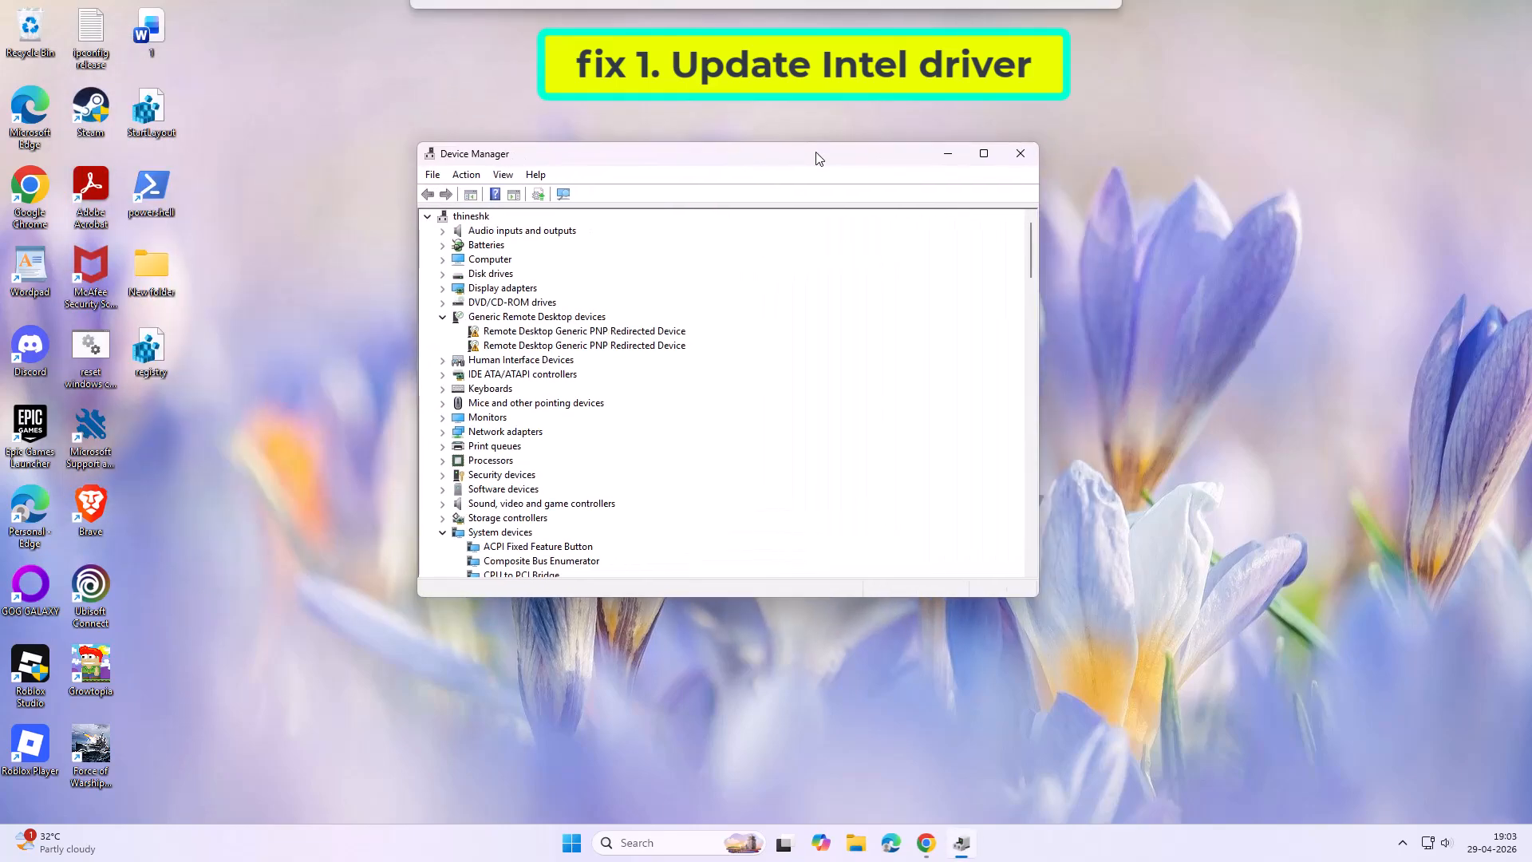
{"action": "left_click", "coordinate": [444, 432]}
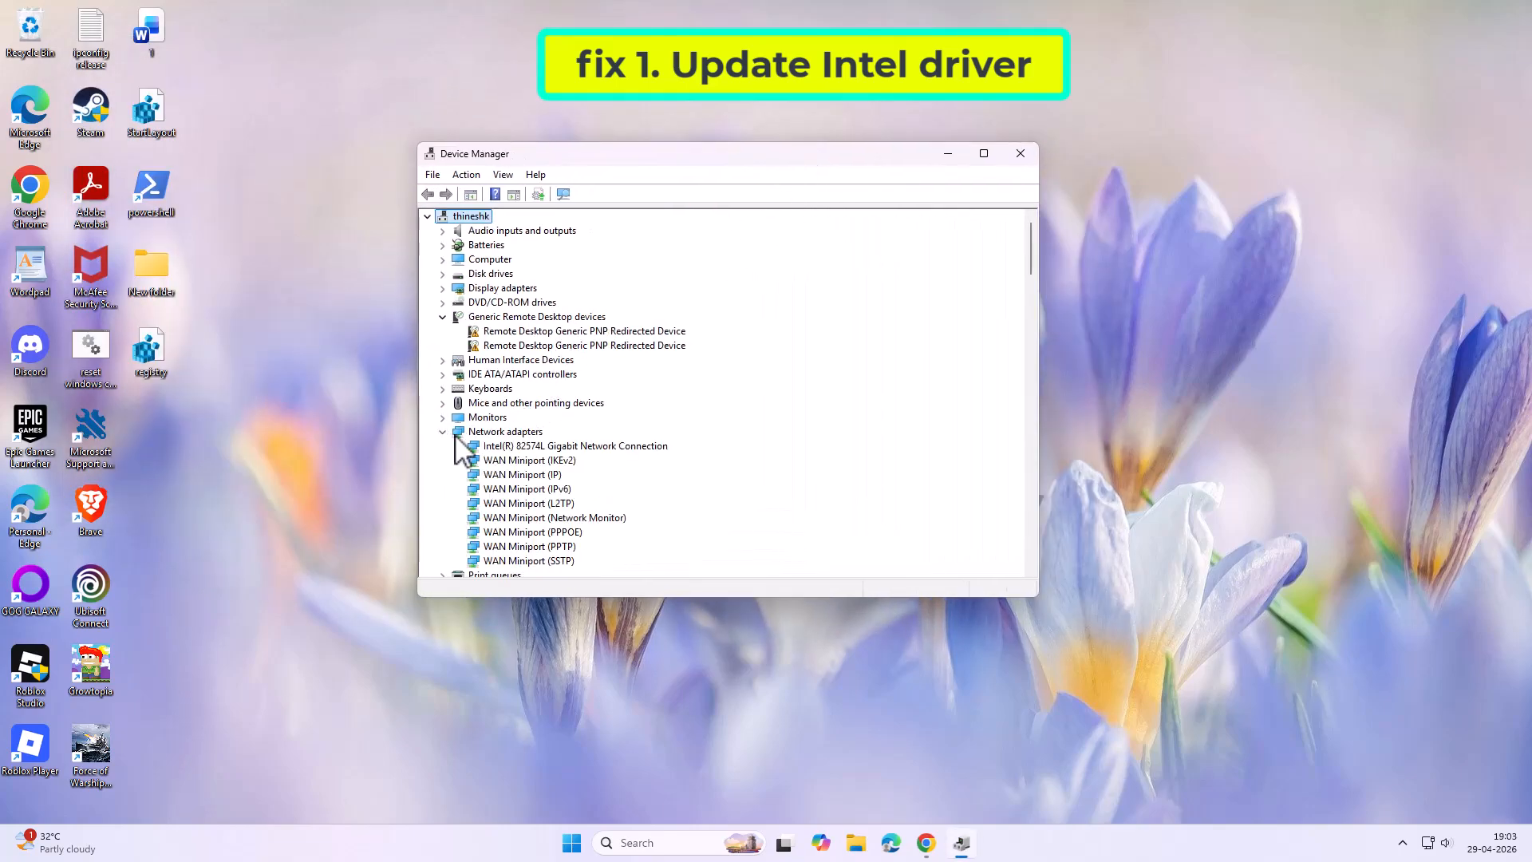
Run an automatic driver search for the Intel(R) 82574L Gigabit Network Connection adapter and close the update wizard
{"action": "left_click", "coordinate": [548, 446]}
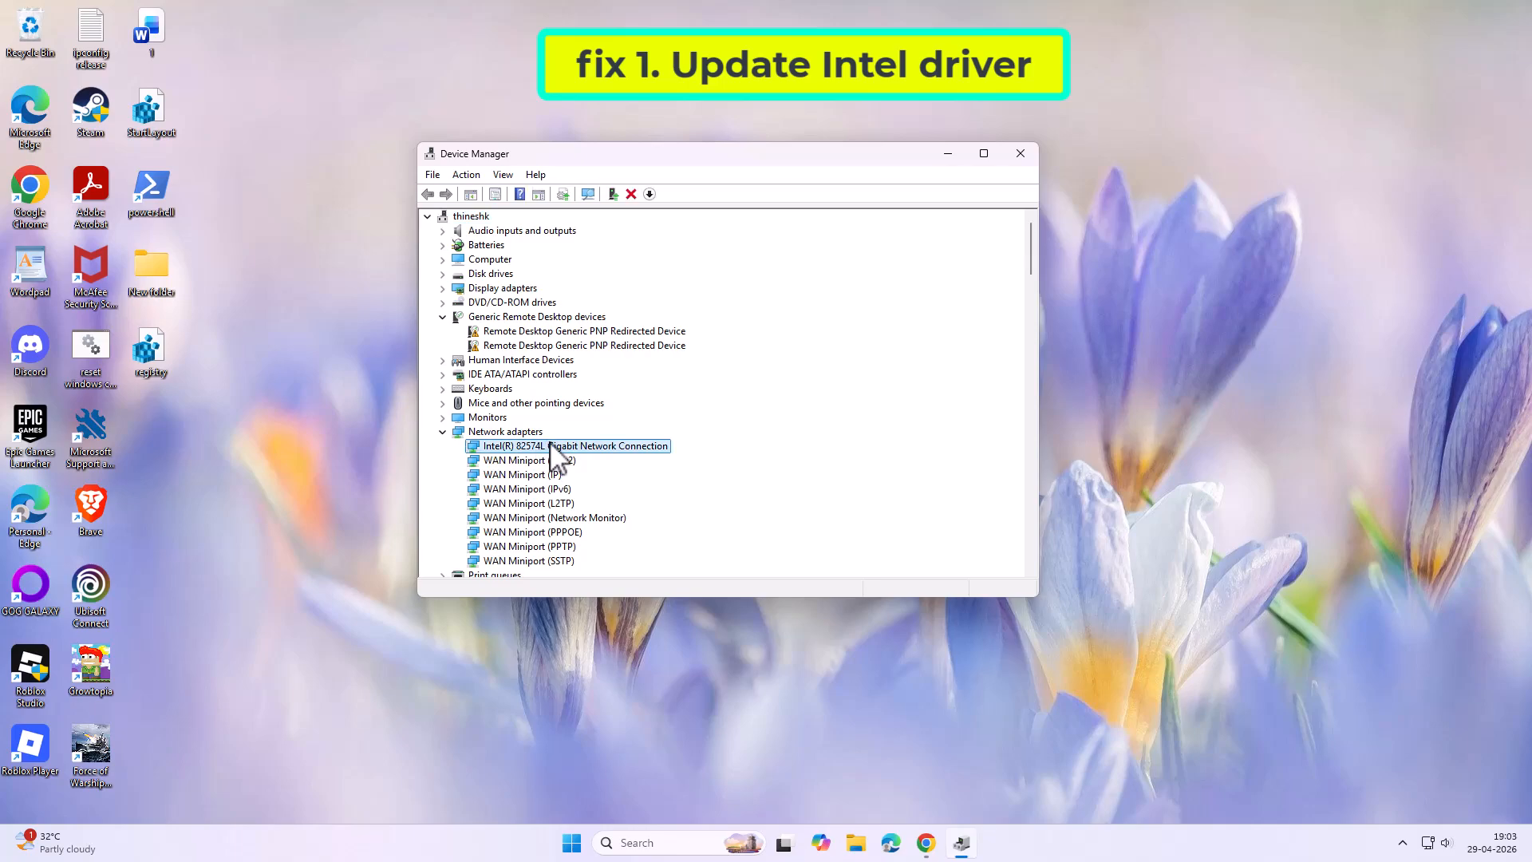
{"action": "right_click", "coordinate": [550, 447]}
{"action": "left_click", "coordinate": [654, 449]}
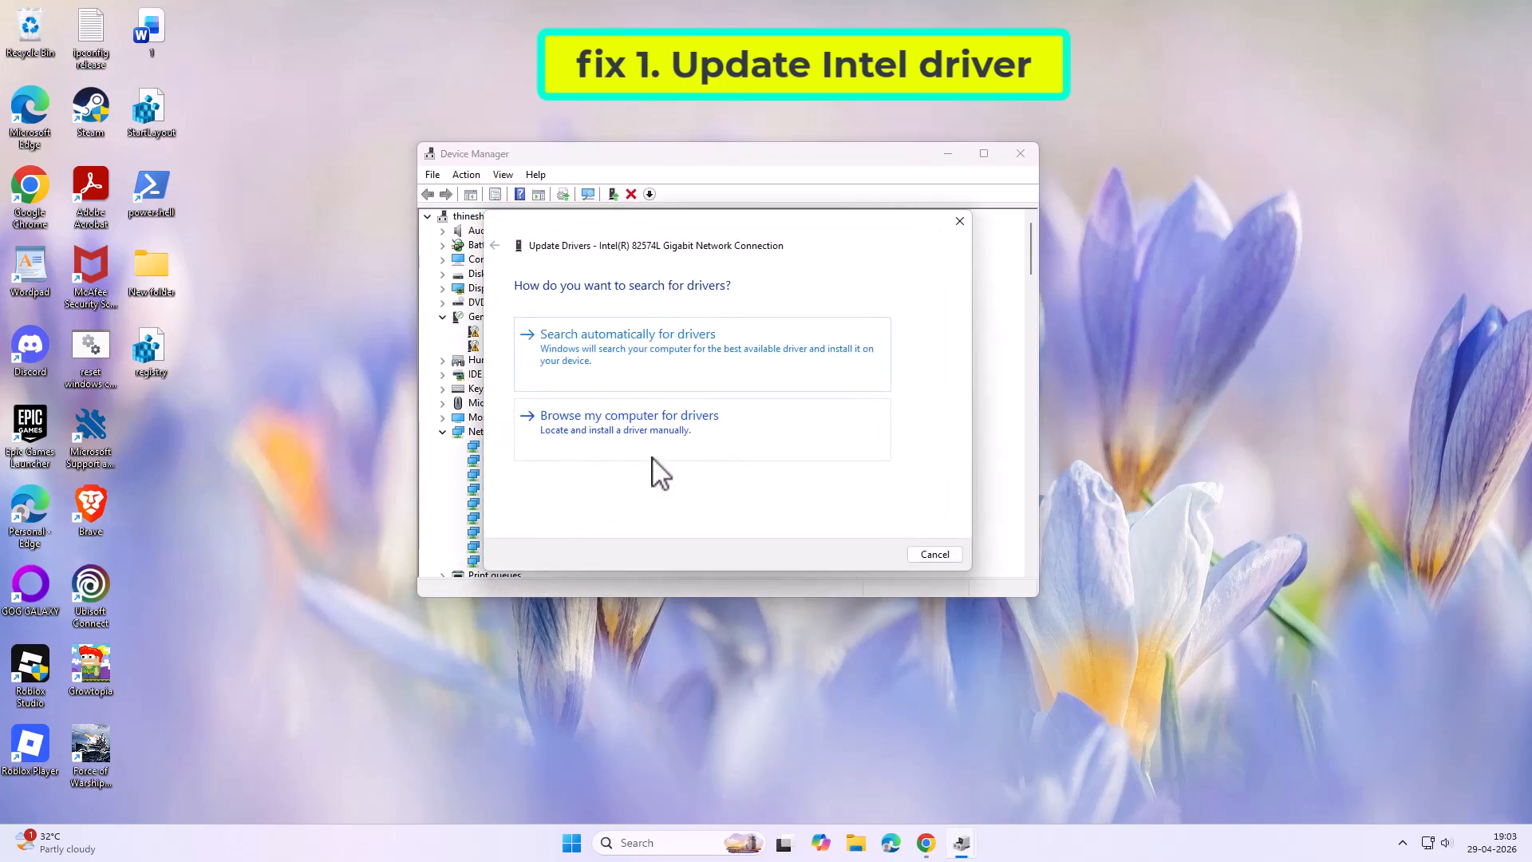
{"action": "left_click", "coordinate": [640, 370]}
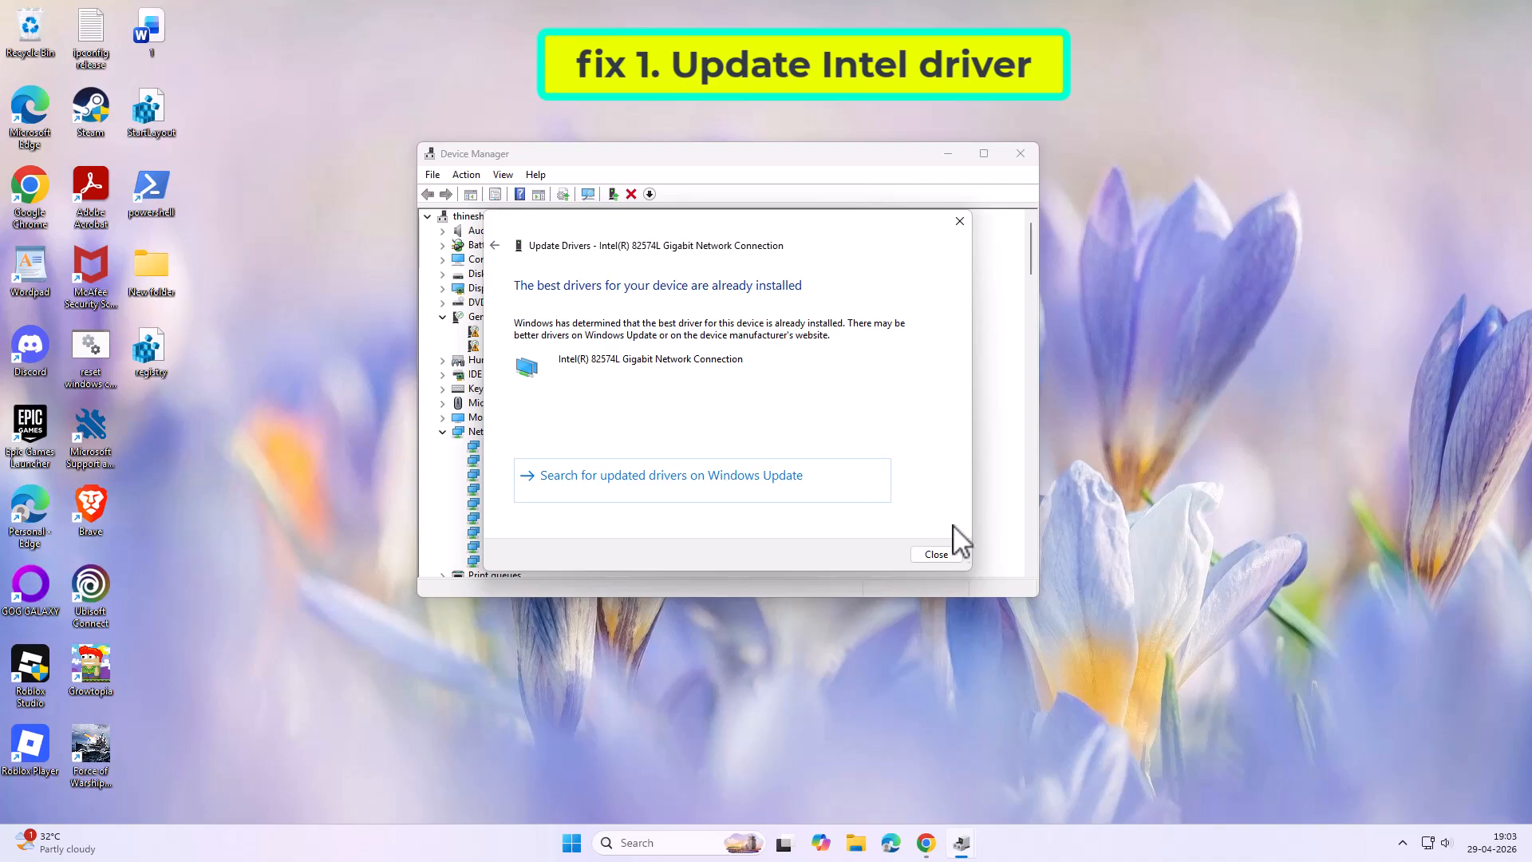
{"action": "left_click", "coordinate": [959, 552]}
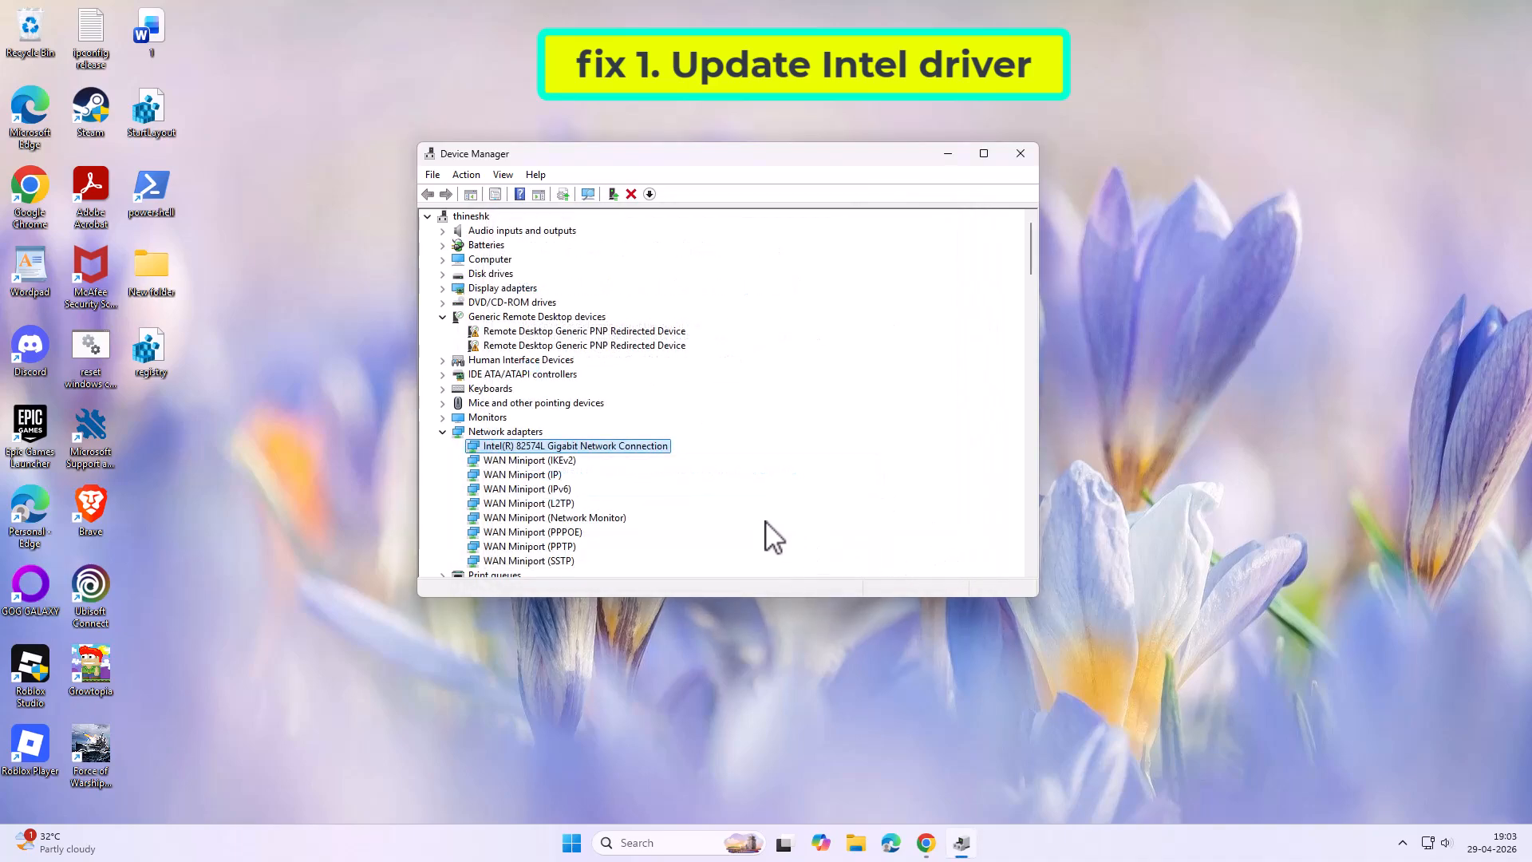
Manually install the Intel(R) 82574L Gigabit Network Connection driver from the list of available drivers on the computer
{"action": "right_click", "coordinate": [653, 445]}
{"action": "left_click", "coordinate": [721, 454]}
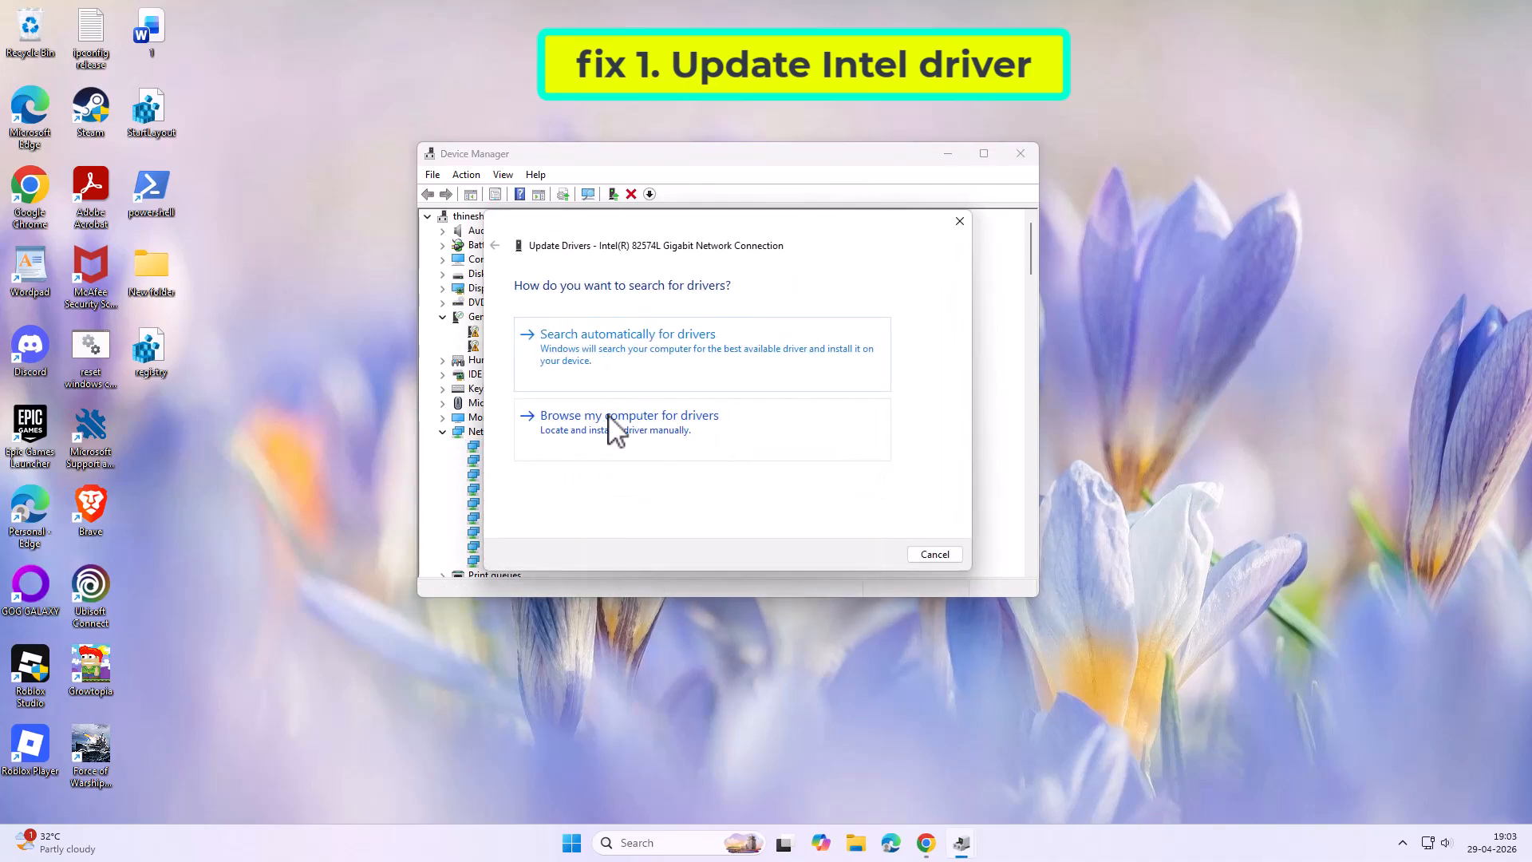
{"action": "left_click", "coordinate": [632, 430]}
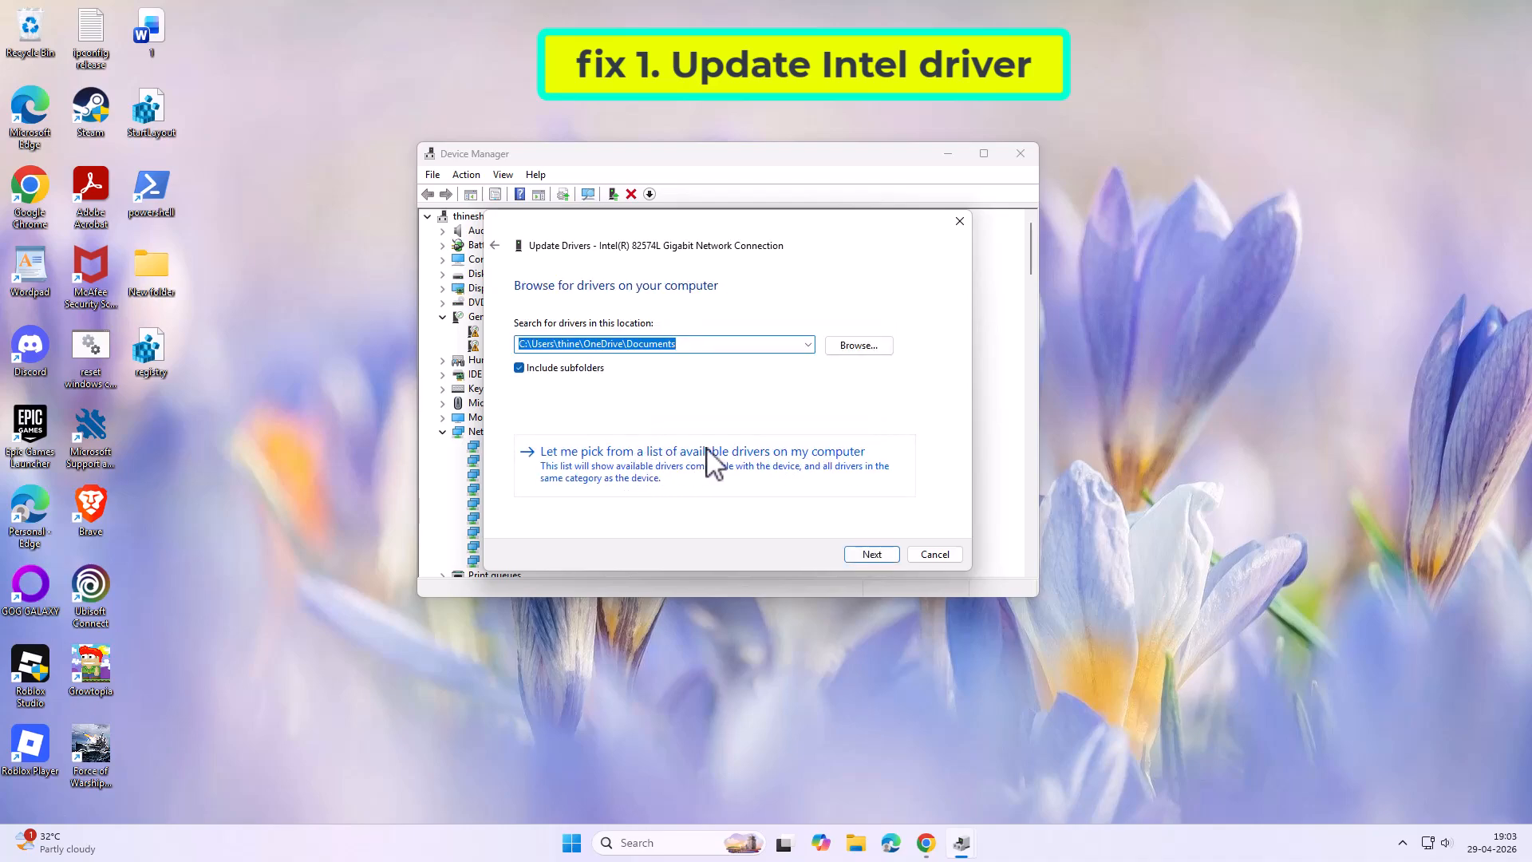
{"action": "left_click", "coordinate": [679, 452]}
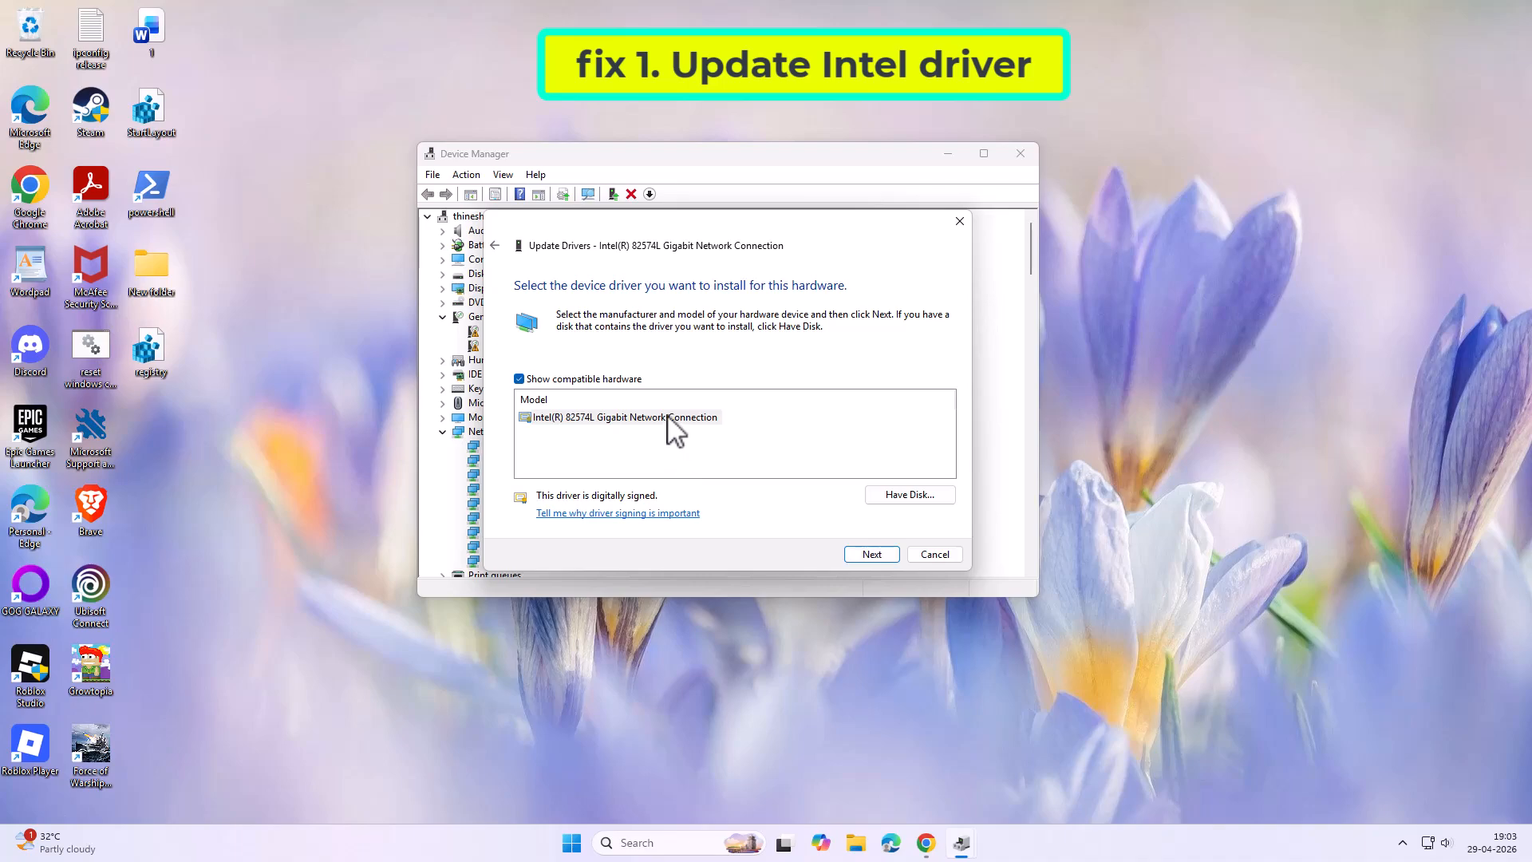
{"action": "left_click", "coordinate": [670, 416]}
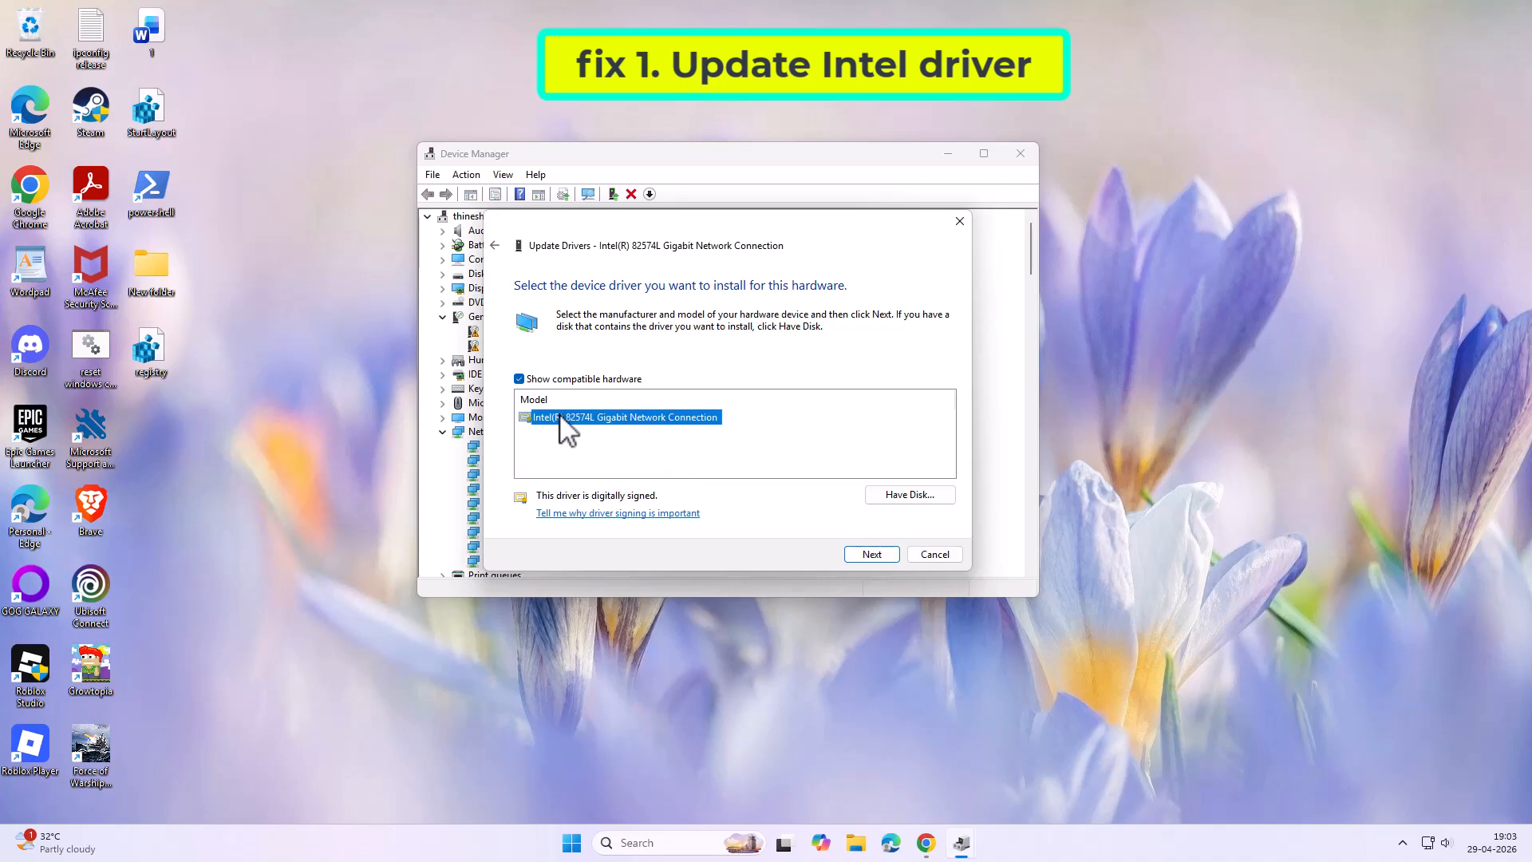
{"action": "left_click", "coordinate": [871, 554]}
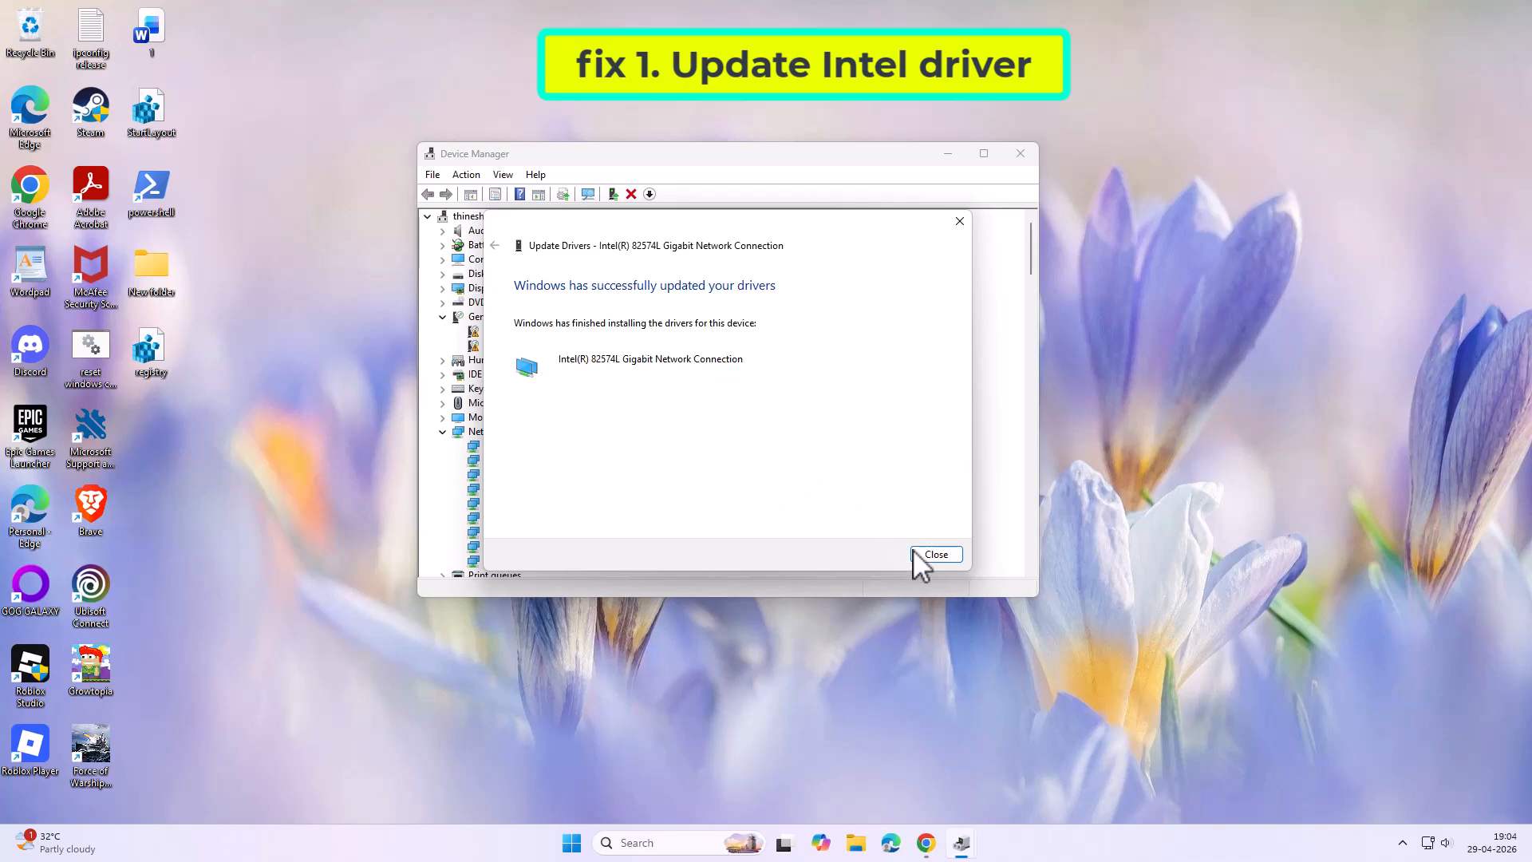
{"action": "left_click", "coordinate": [949, 559]}
Scan for hardware changes and close Device Manager
{"action": "left_click", "coordinate": [466, 175]}
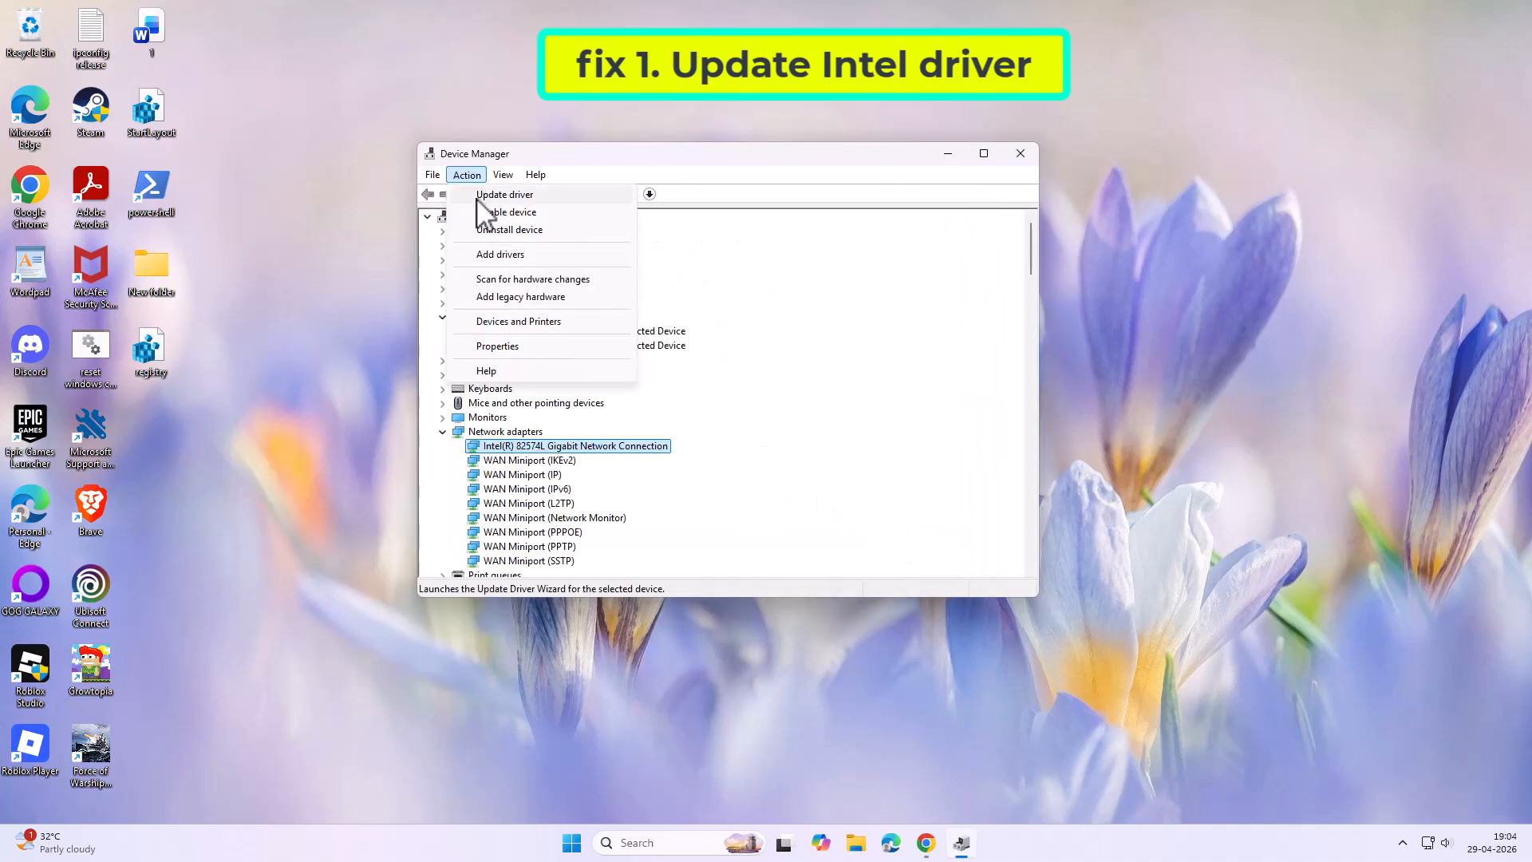
{"action": "left_click", "coordinate": [497, 279]}
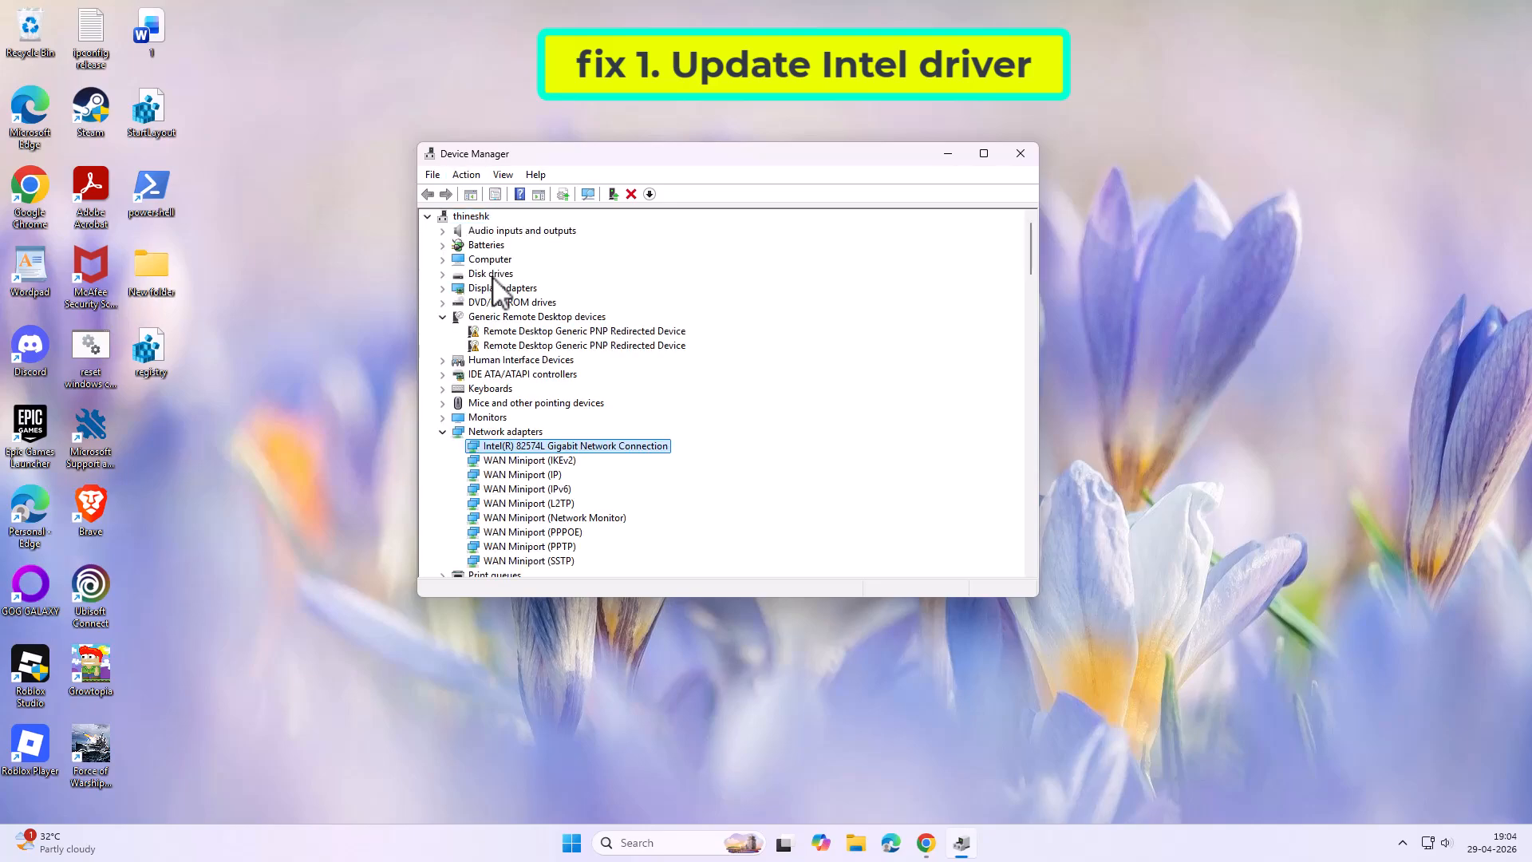
{"action": "left_click", "coordinate": [1021, 153]}
{"action": "left_click", "coordinate": [589, 842]}
{"action": "left_click", "coordinate": [1040, 788]}
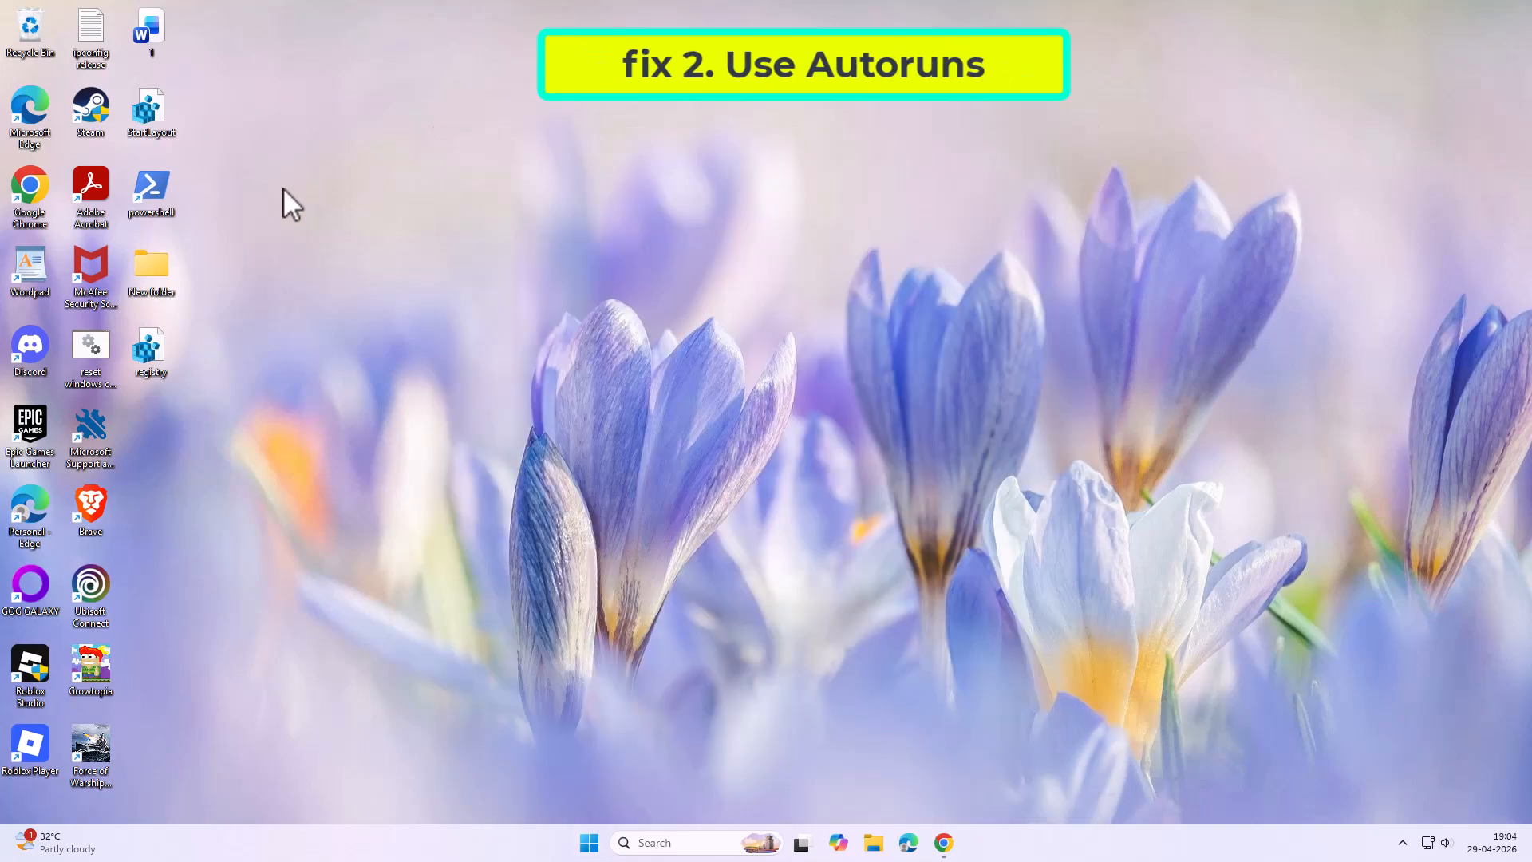
{"action": "double_click", "coordinate": [40, 185]}
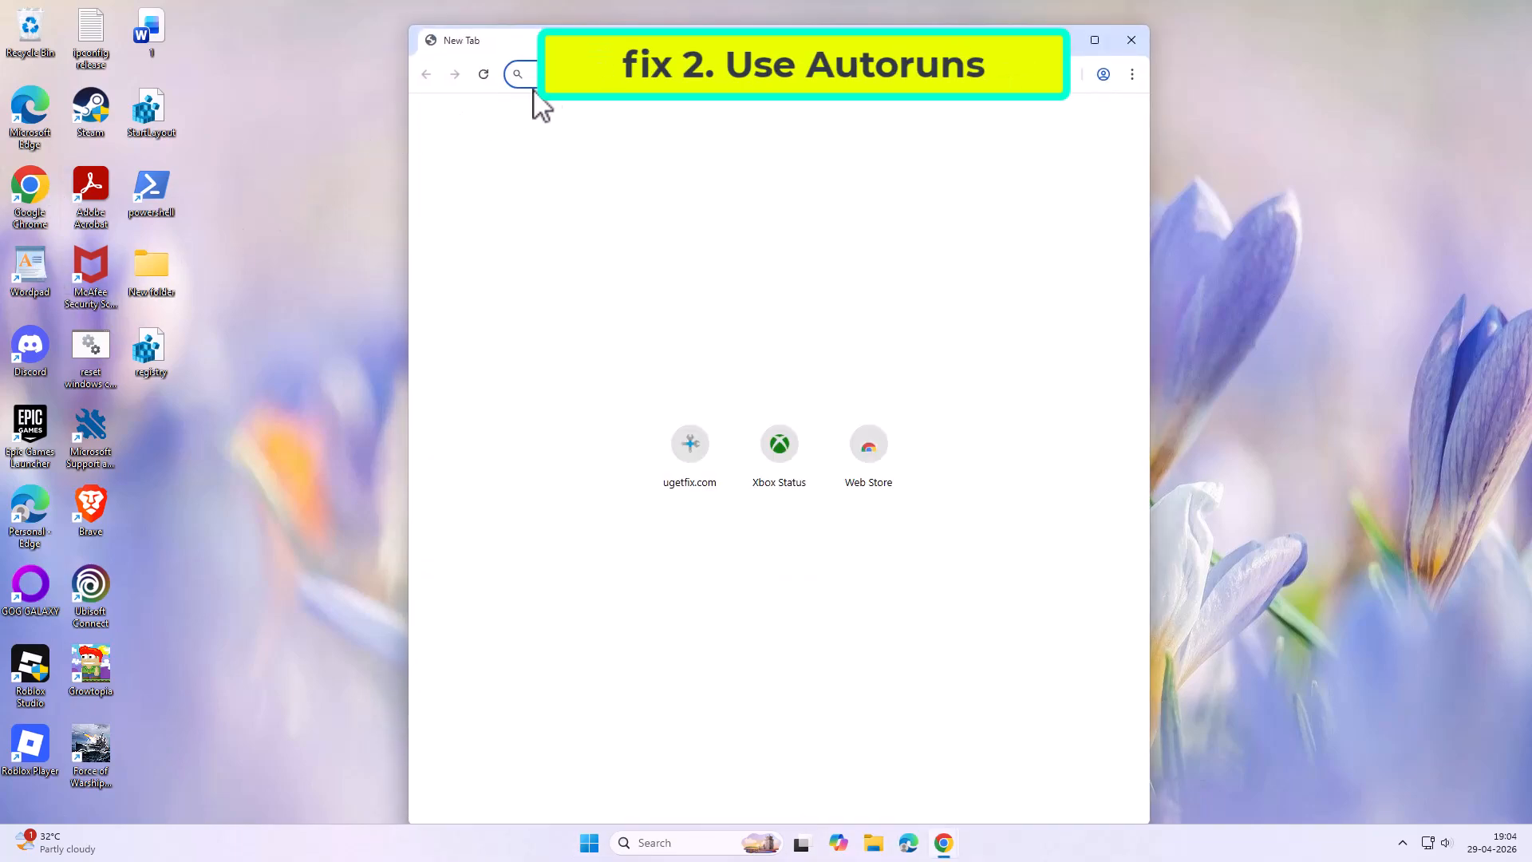
{"action": "right_click", "coordinate": [551, 75]}
{"action": "left_click", "coordinate": [591, 205]}
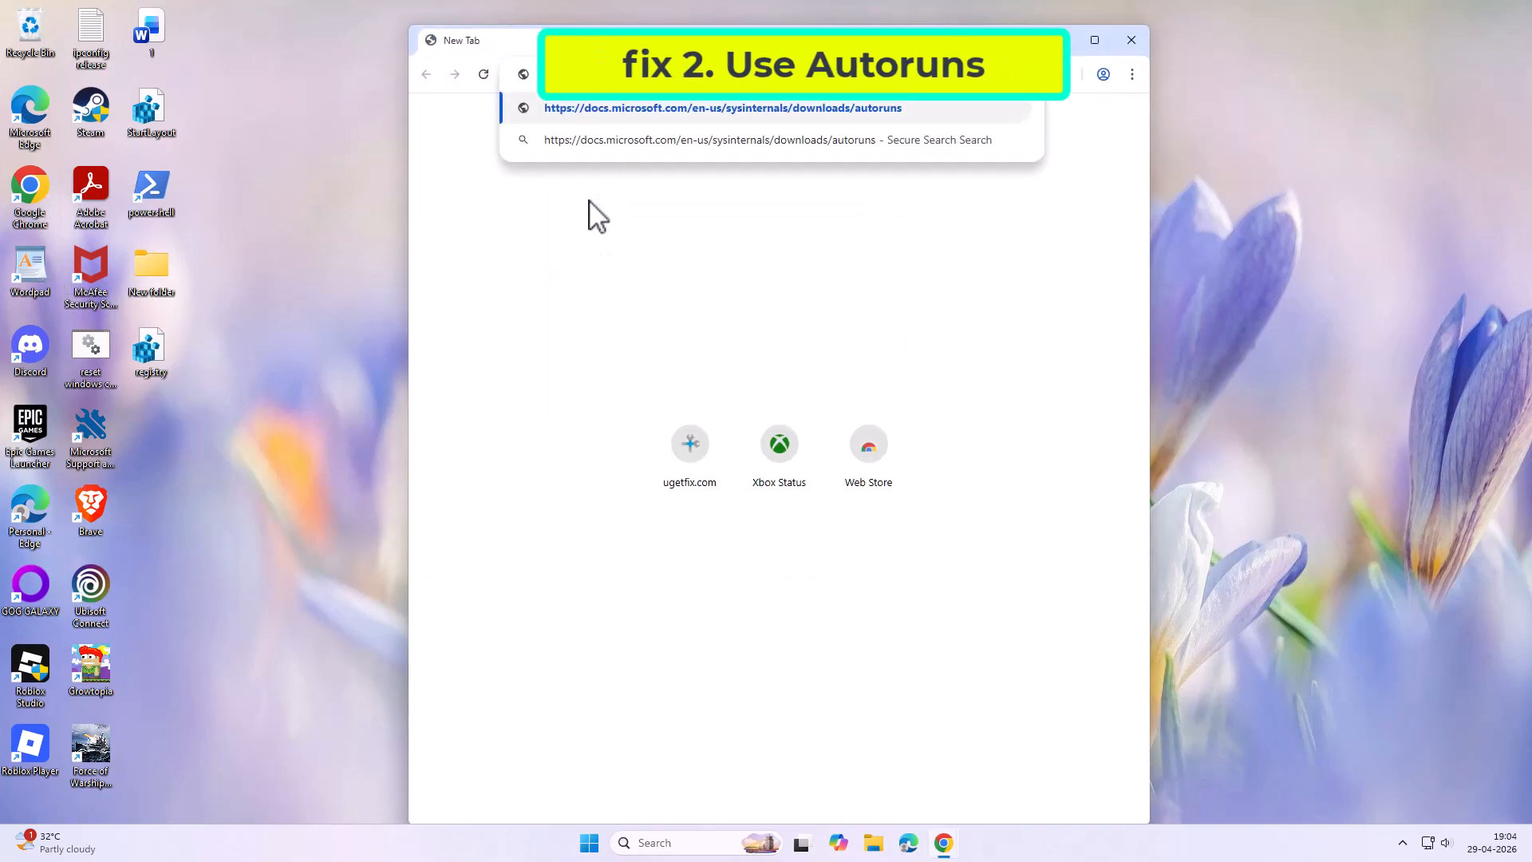
{"action": "key", "text": "Return"}
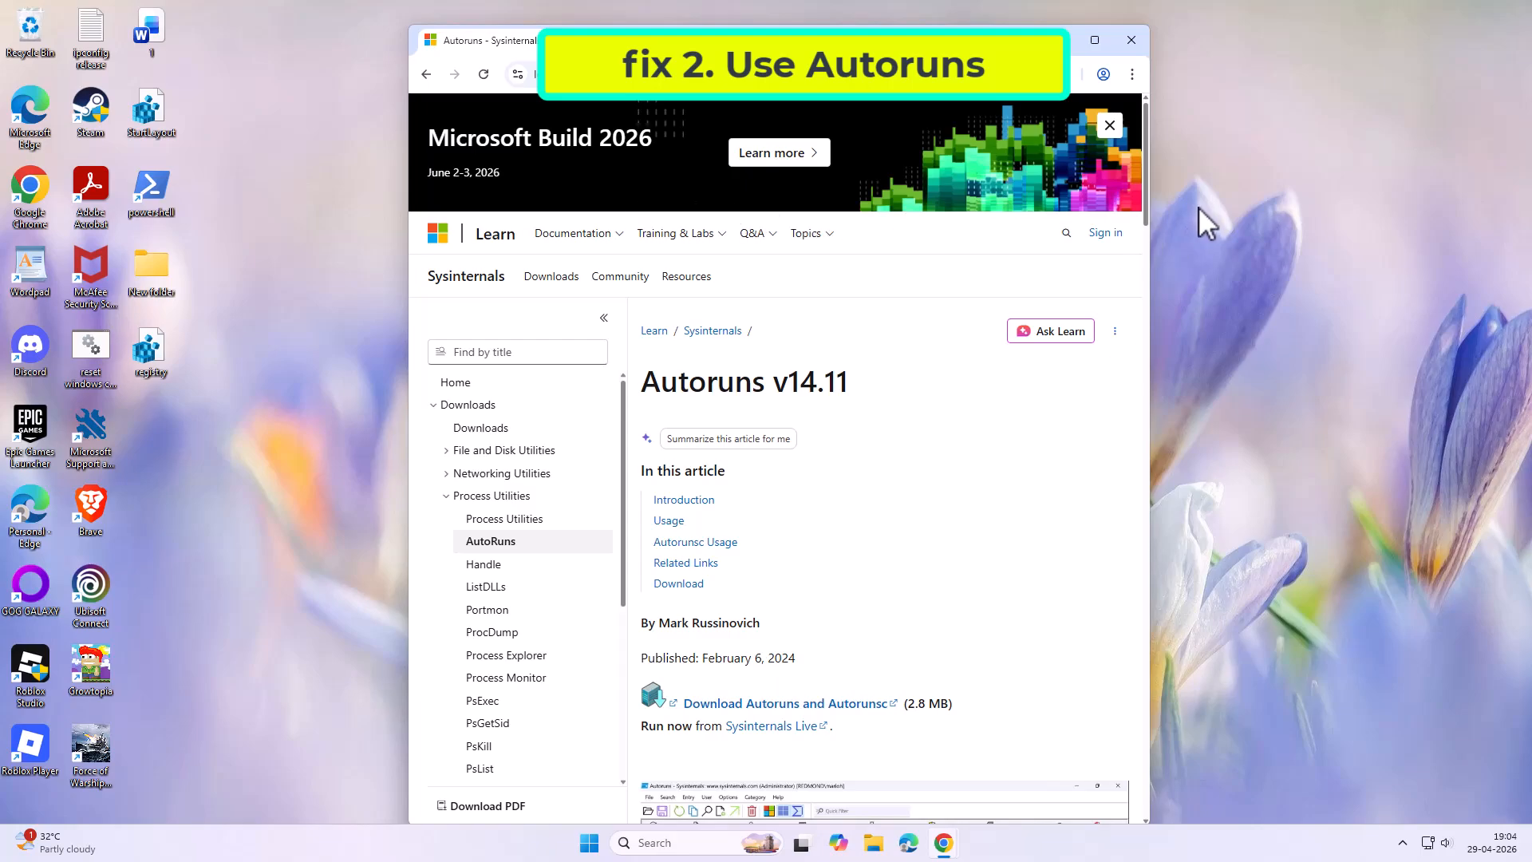
Download the Autoruns and Autorunsc package from the page's Download section and show Autoruns.zip in its folder
{"action": "left_click_drag", "start_coordinate": [1146, 159], "coordinate": [1224, 381]}
{"action": "left_click", "coordinate": [678, 583]}
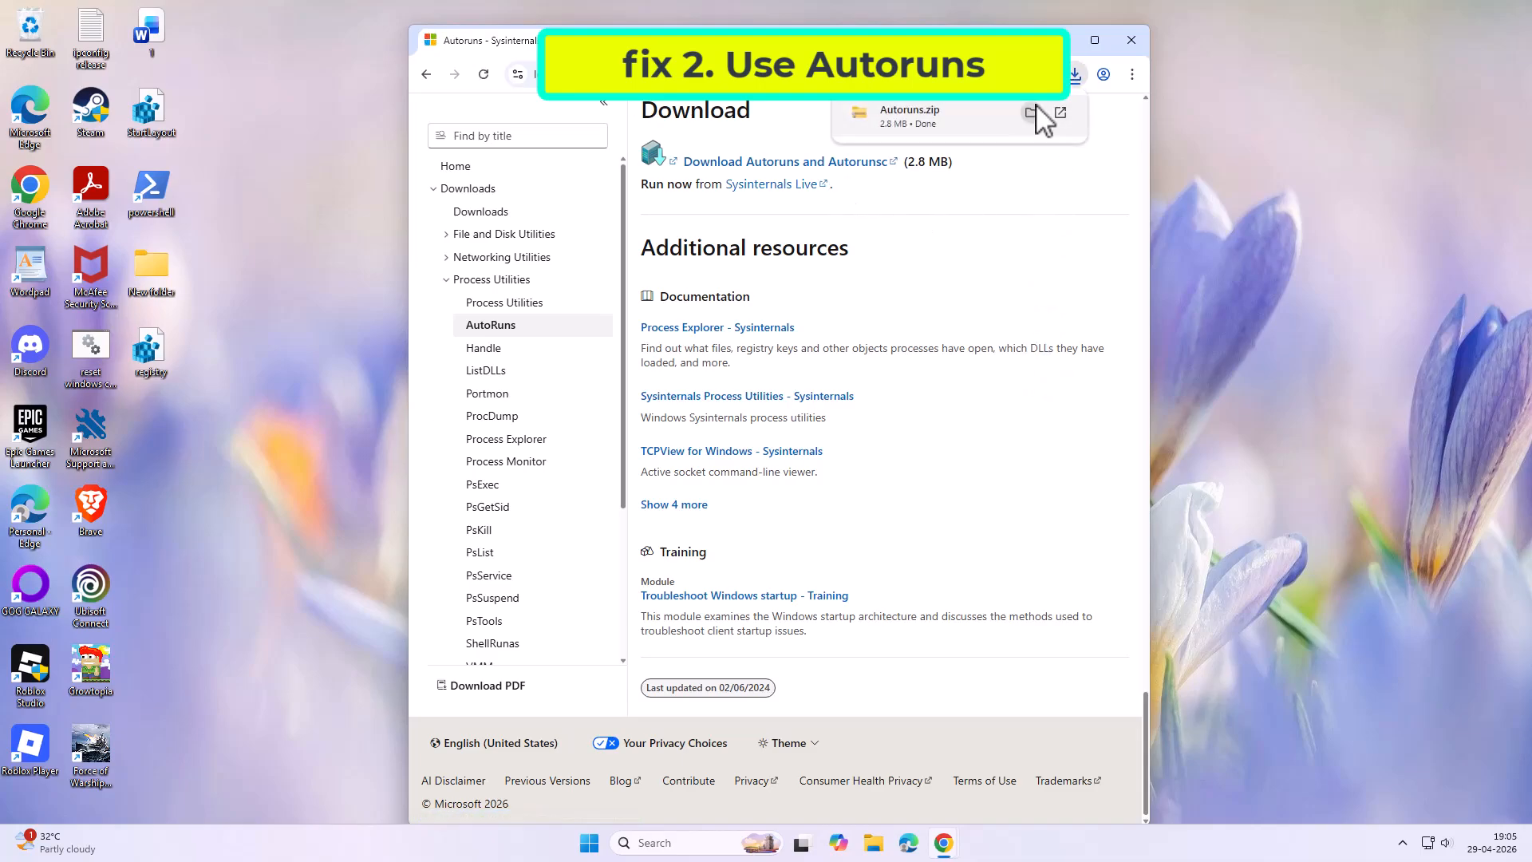
{"action": "left_click", "coordinate": [1029, 118]}
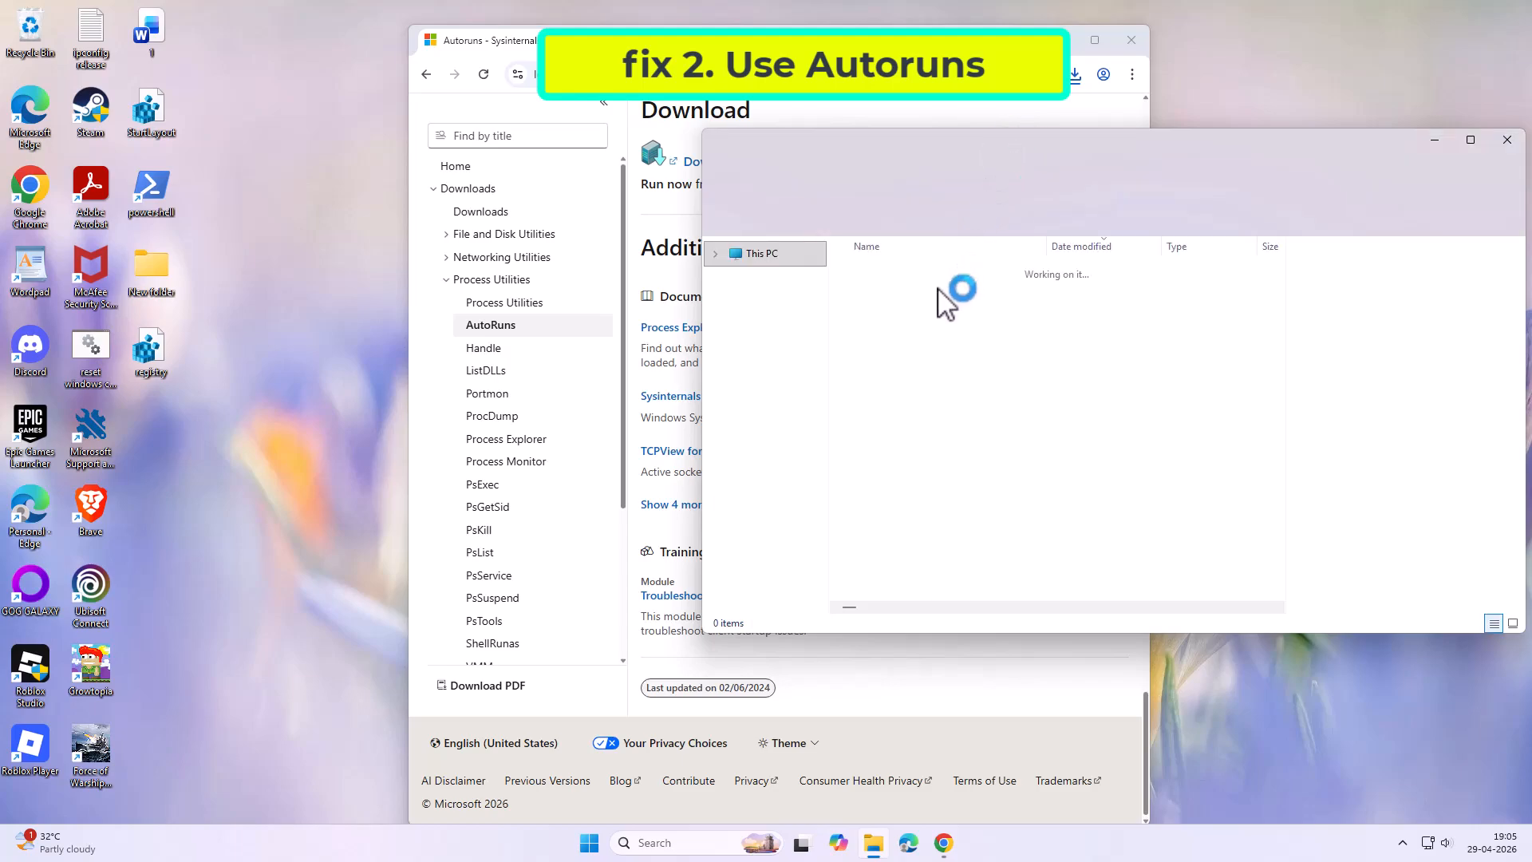
Extract the Autoruns zip archive into the Autoruns folder inside Downloads, showing the extracted files when complete
{"action": "right_click", "coordinate": [935, 292]}
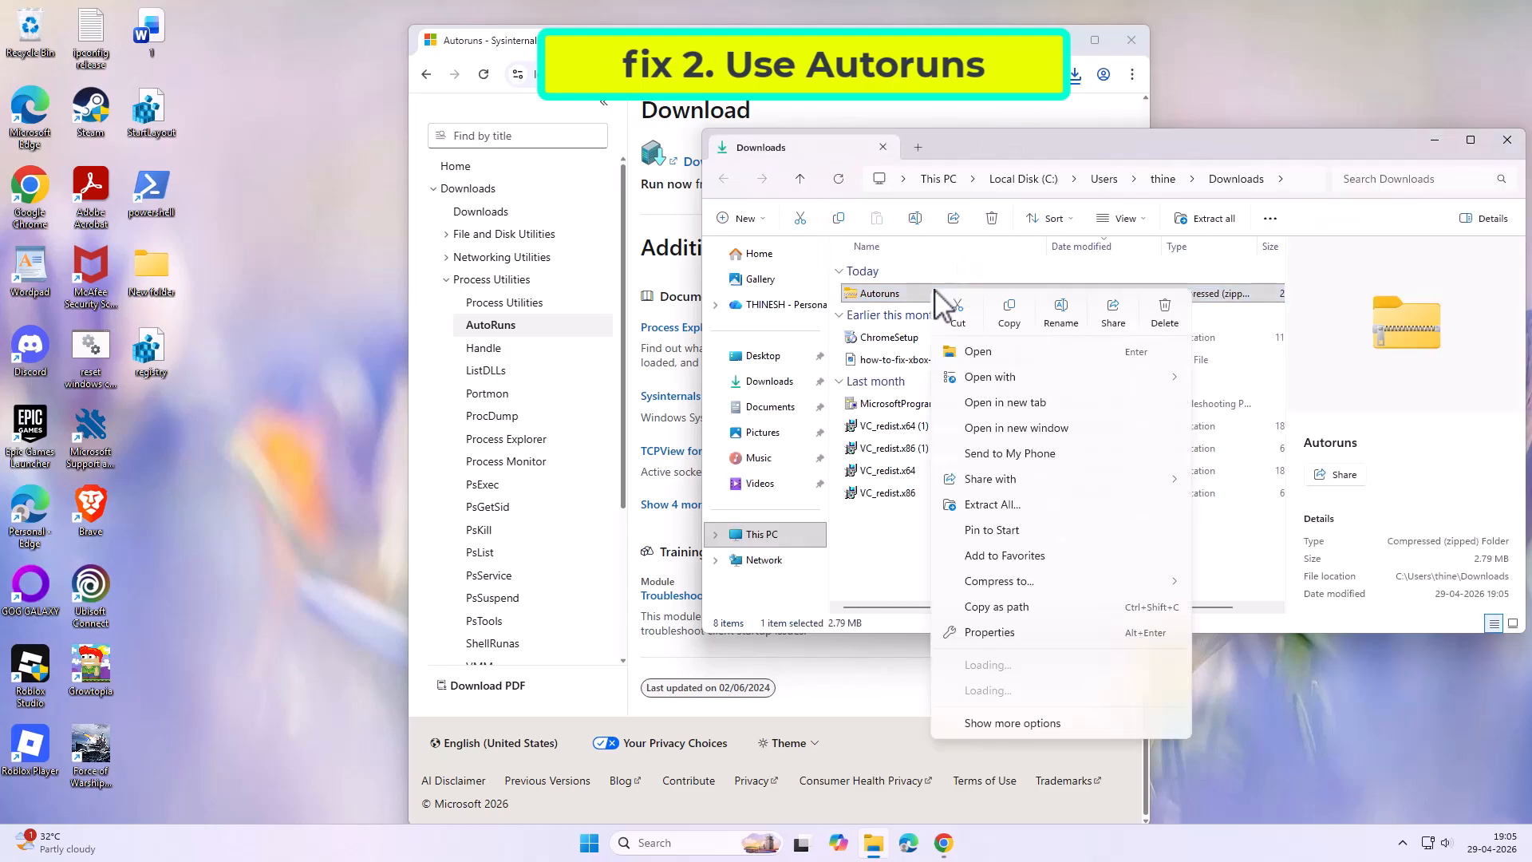
{"action": "left_click", "coordinate": [991, 504]}
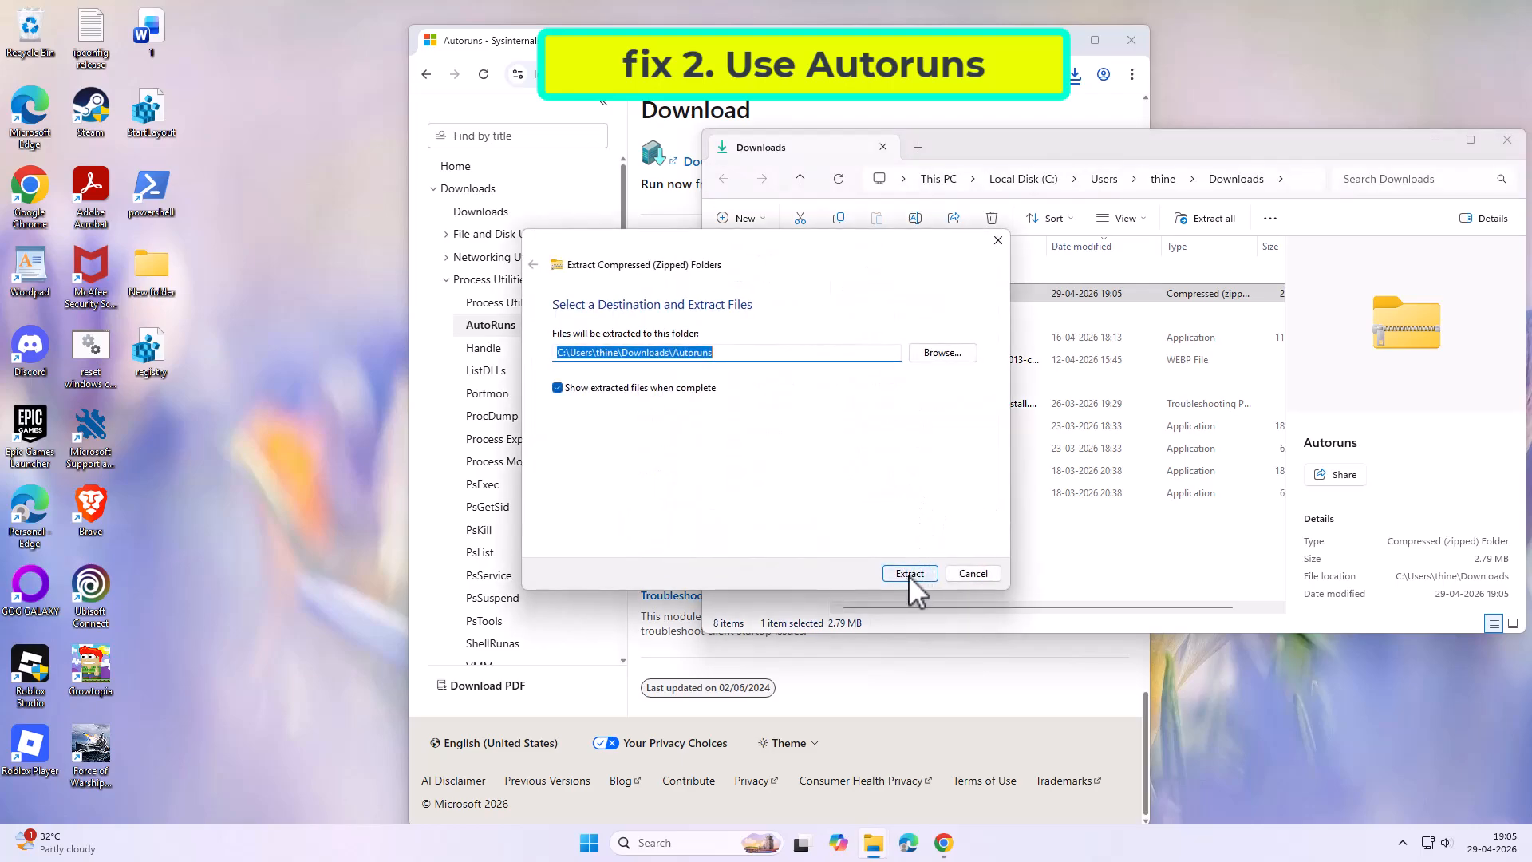
{"action": "left_click", "coordinate": [908, 574]}
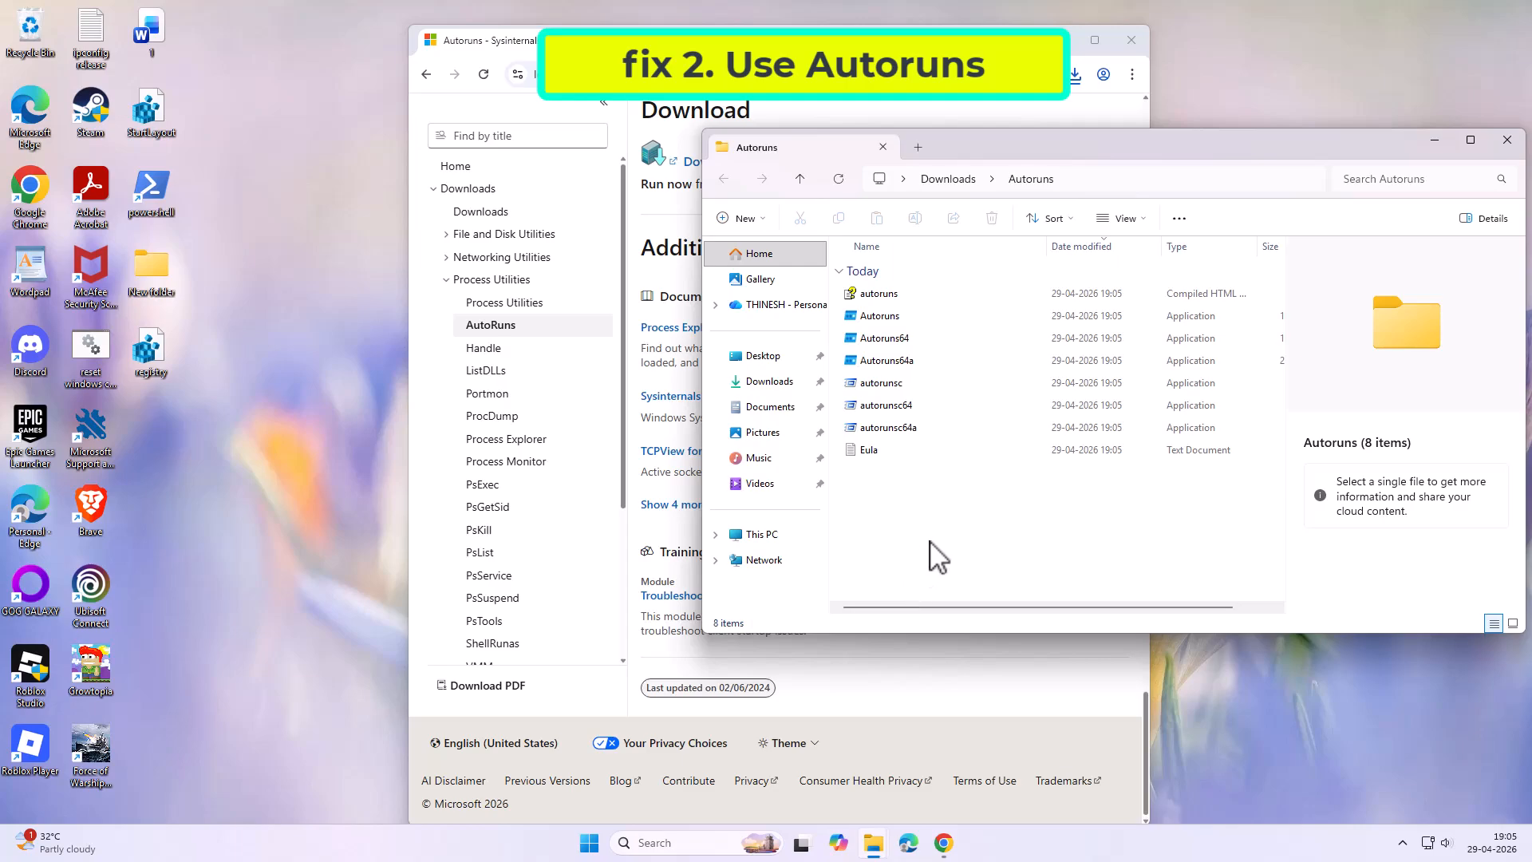
{"action": "left_click", "coordinate": [918, 342]}
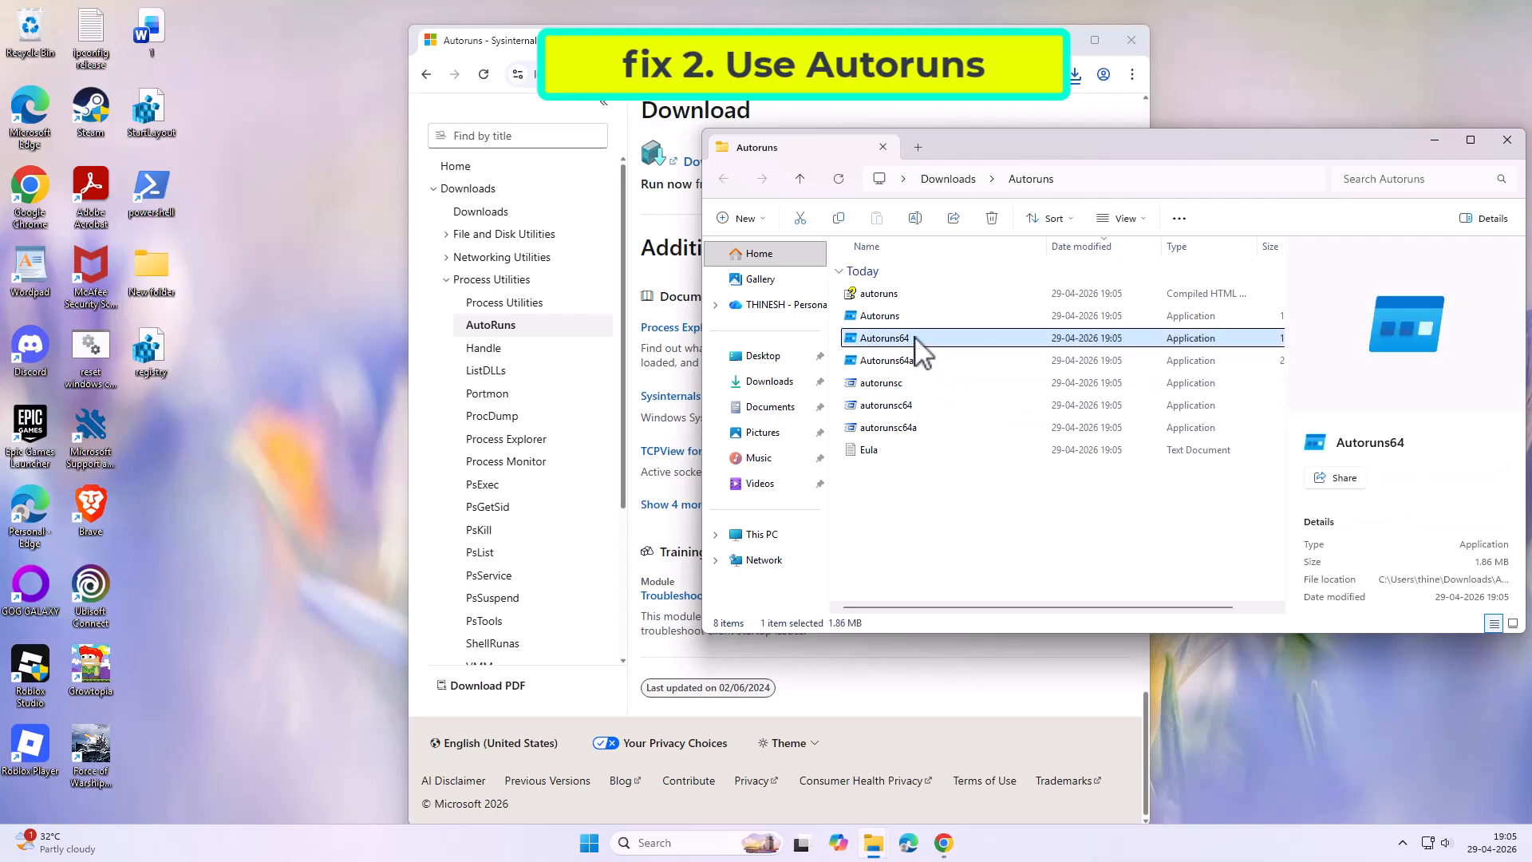
{"action": "double_click", "coordinate": [916, 339]}
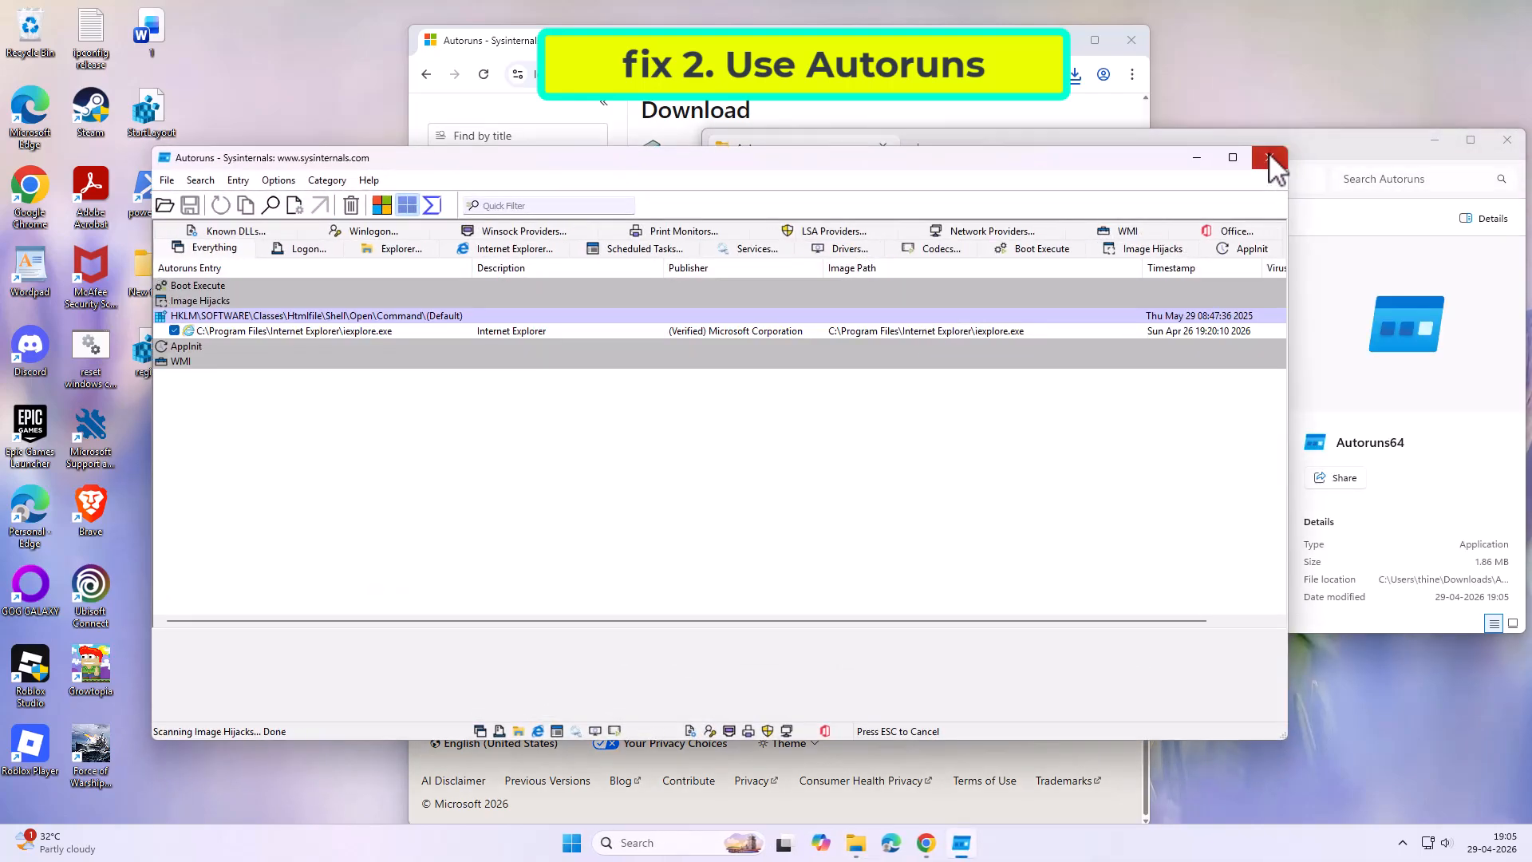
{"action": "left_click", "coordinate": [1268, 158]}
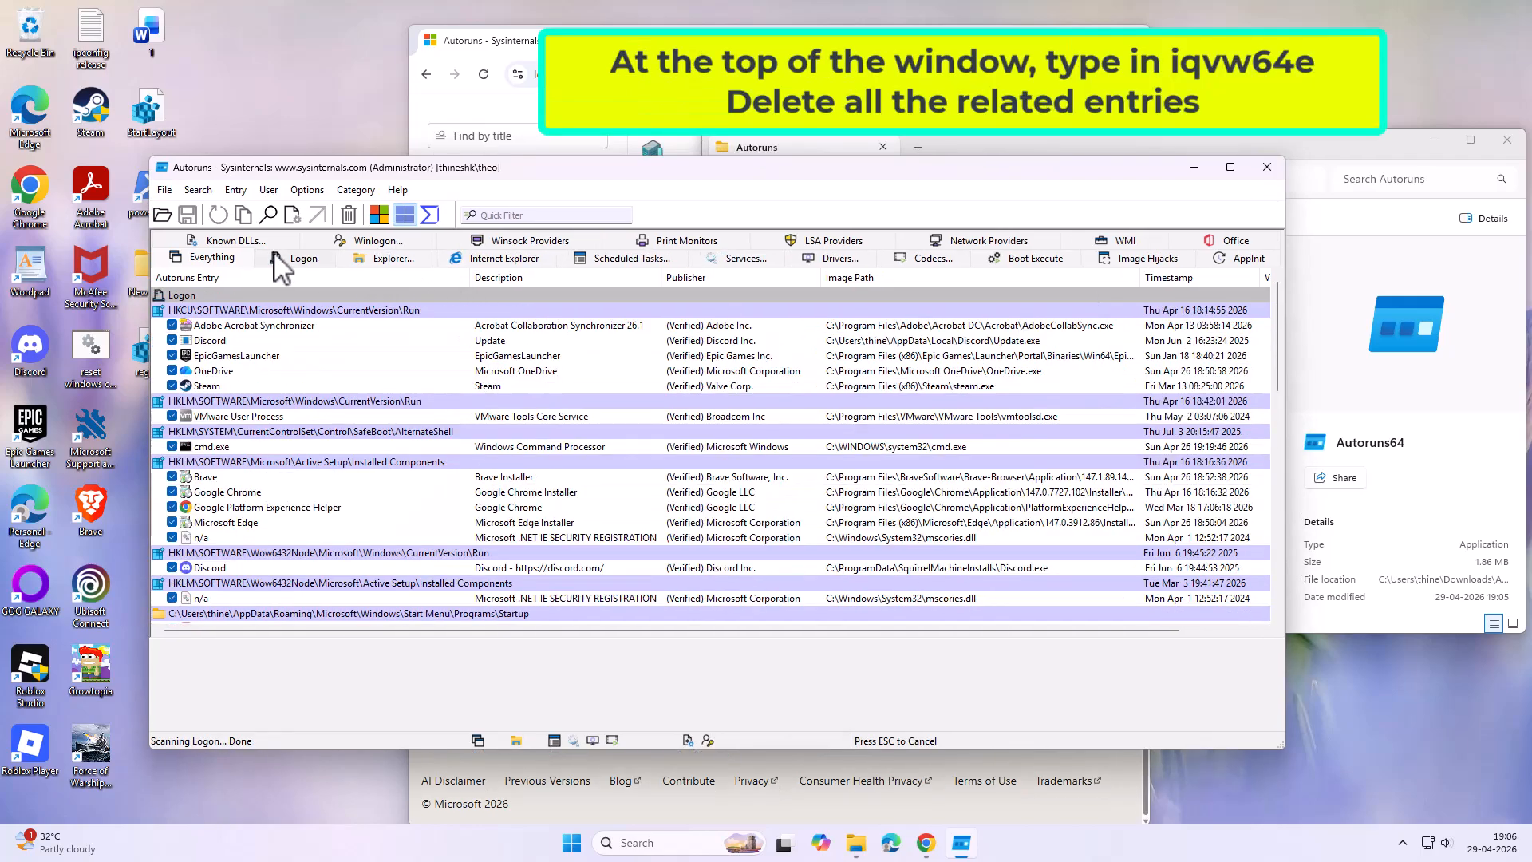
Search all Autoruns entries for iqvw64e, shorten the filter to iqvw6, and close Autoruns
{"action": "left_click", "coordinate": [522, 215]}
{"action": "right_click", "coordinate": [521, 220]}
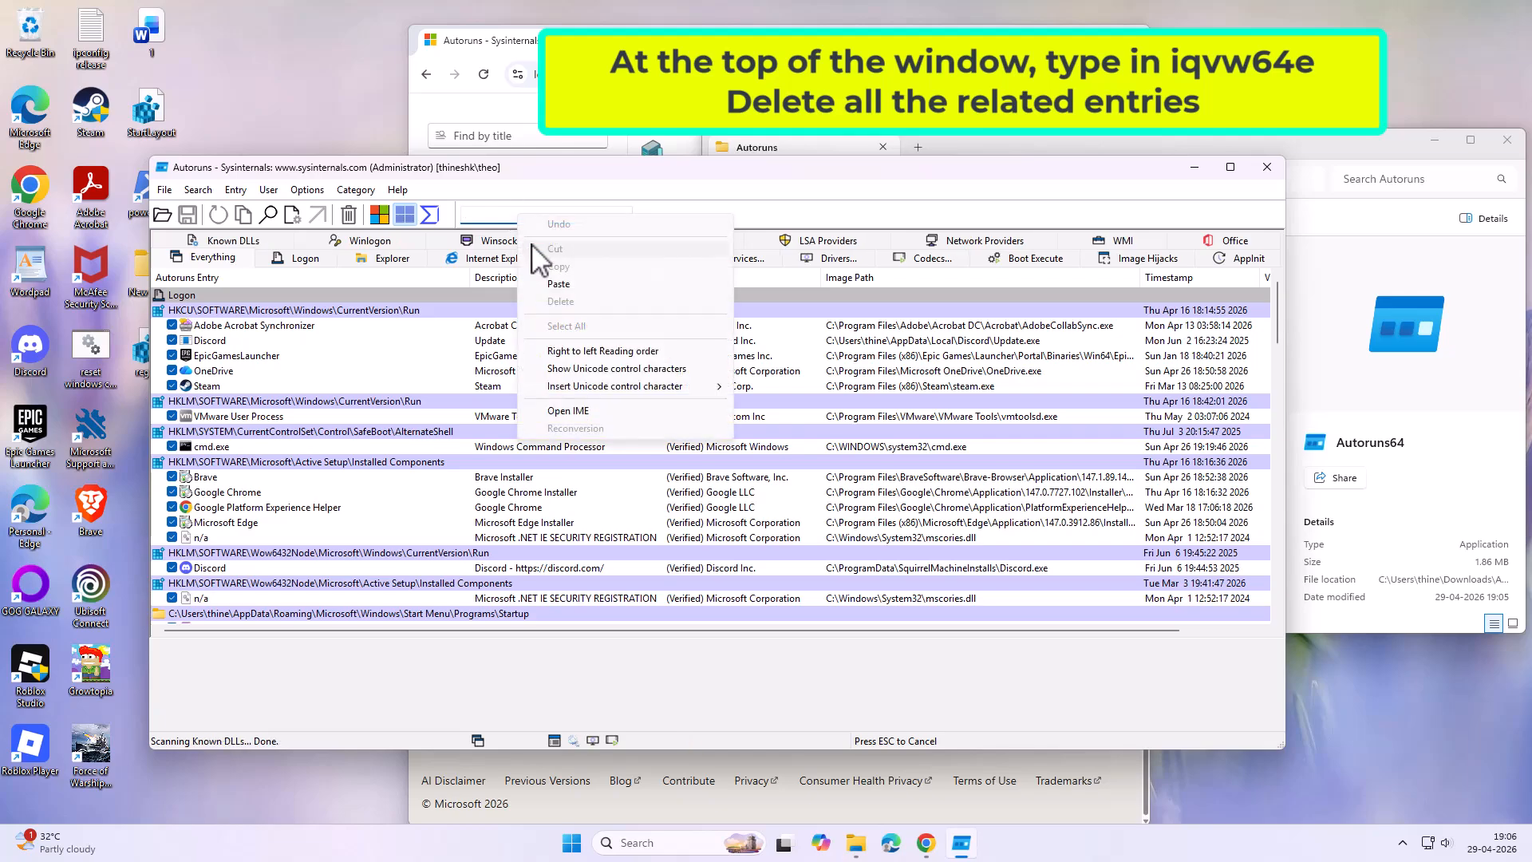
{"action": "left_click", "coordinate": [563, 284]}
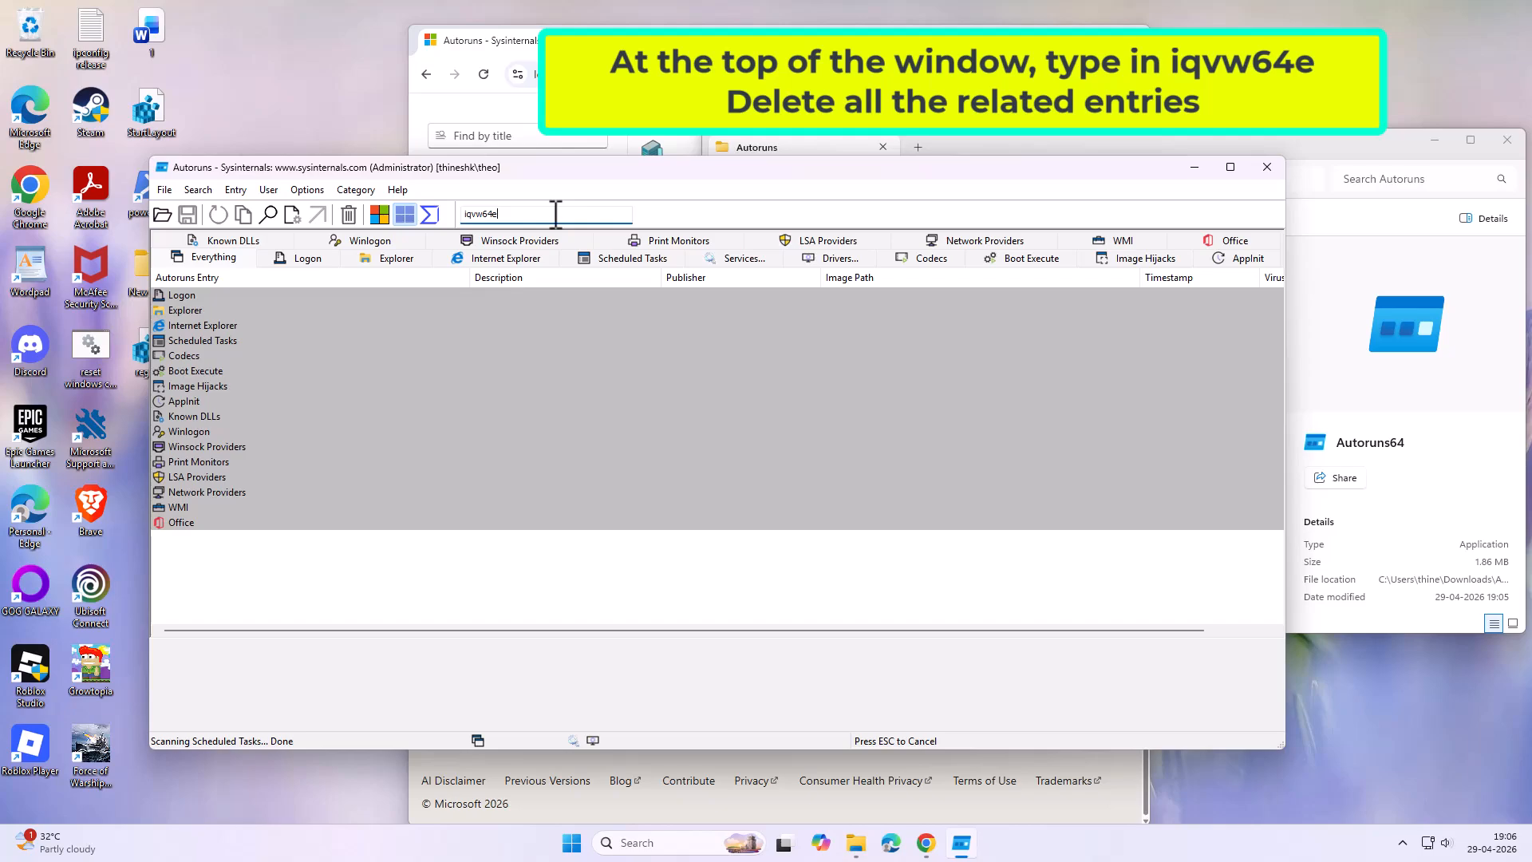
{"action": "key", "text": "BackSpace"}
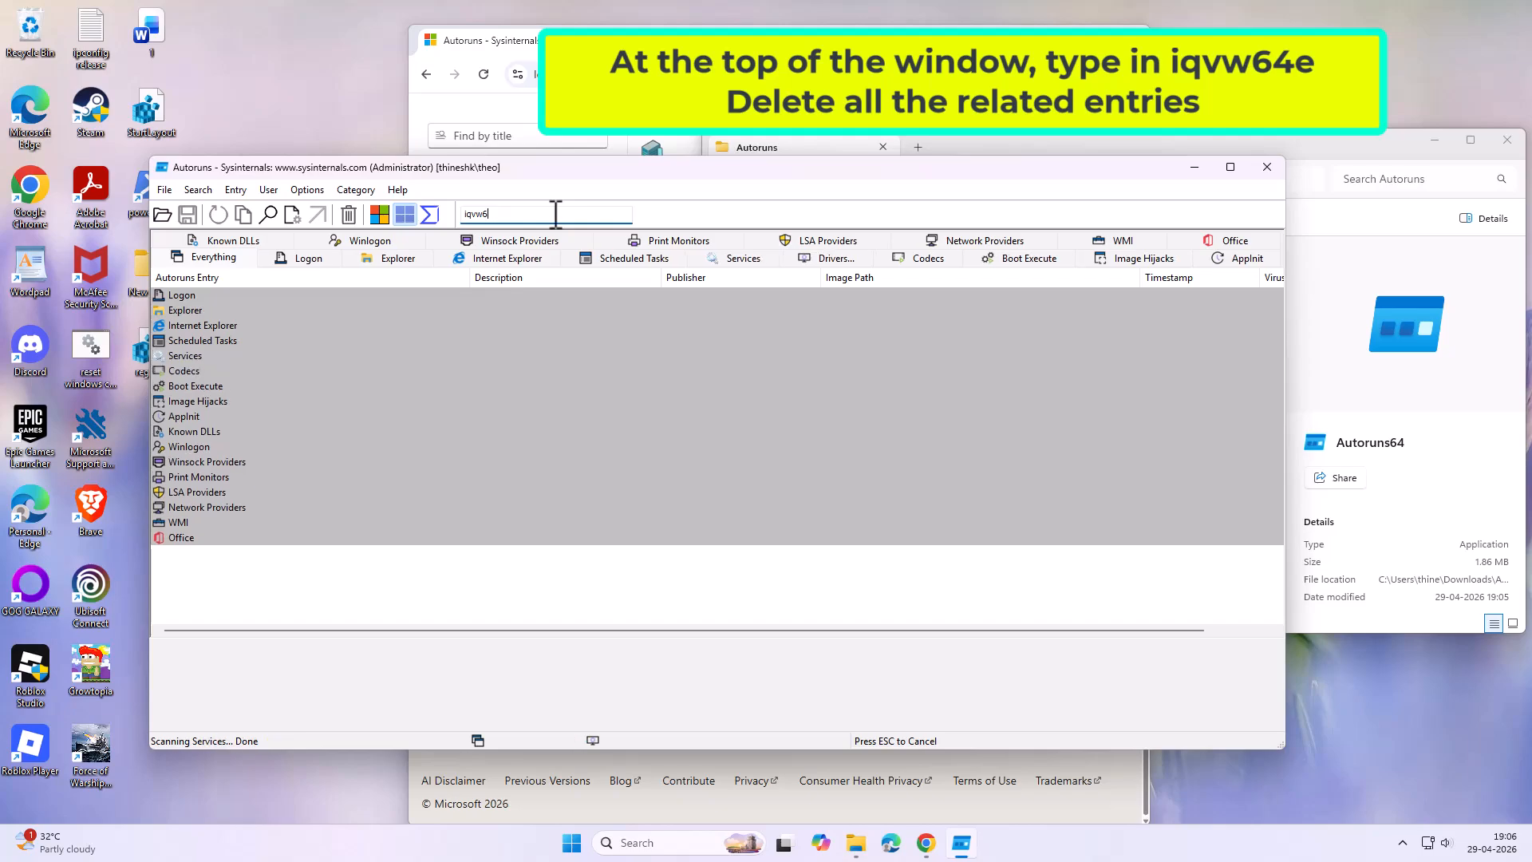
{"action": "left_click", "coordinate": [1266, 167]}
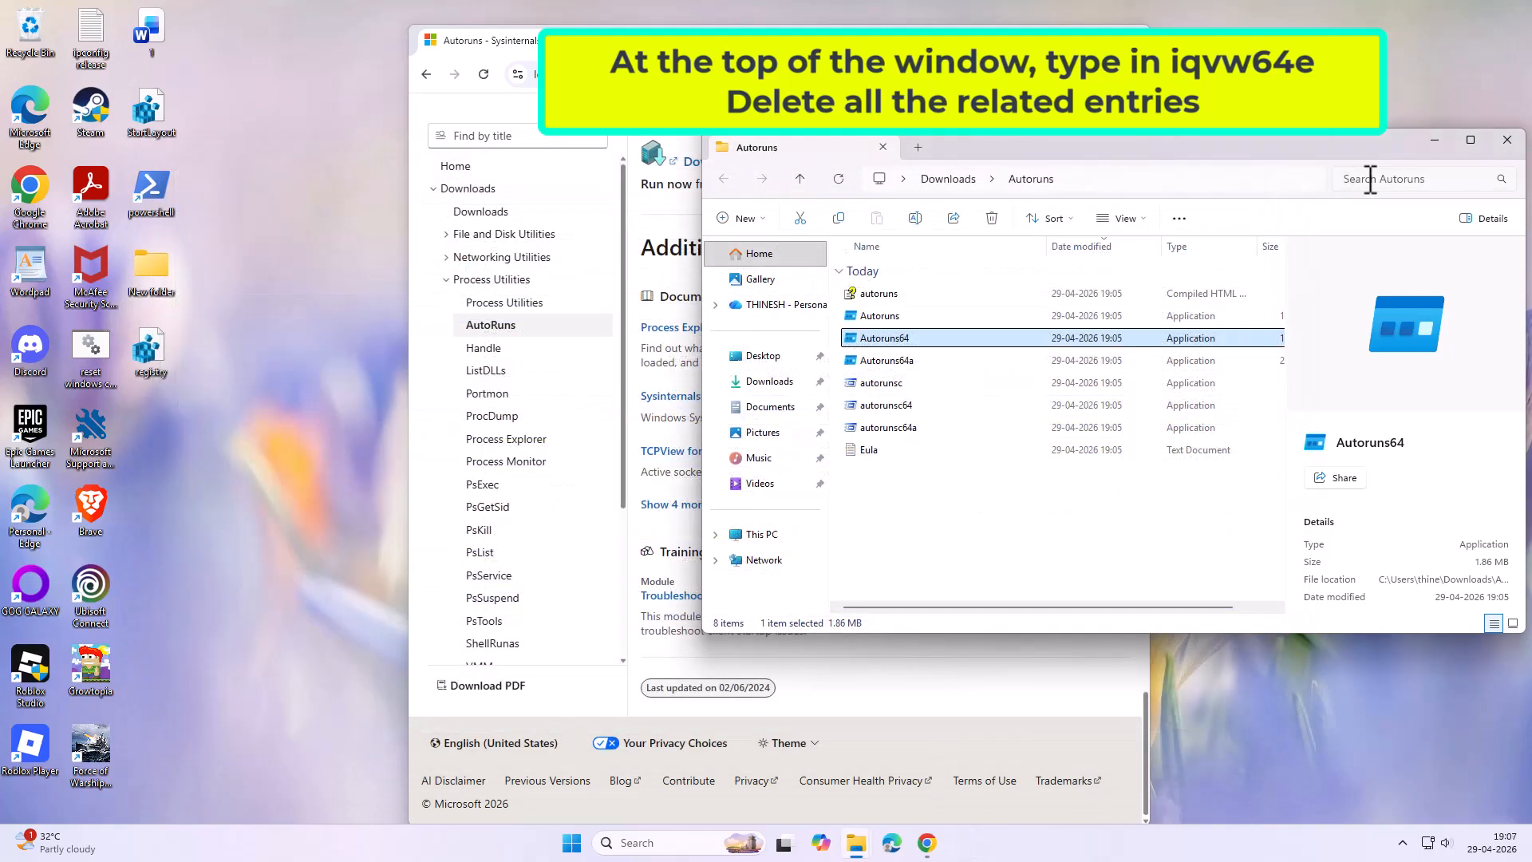
Open a new File Explorer window and show the contents of Local Disk (C:)
{"action": "key", "text": "ctrl+n"}
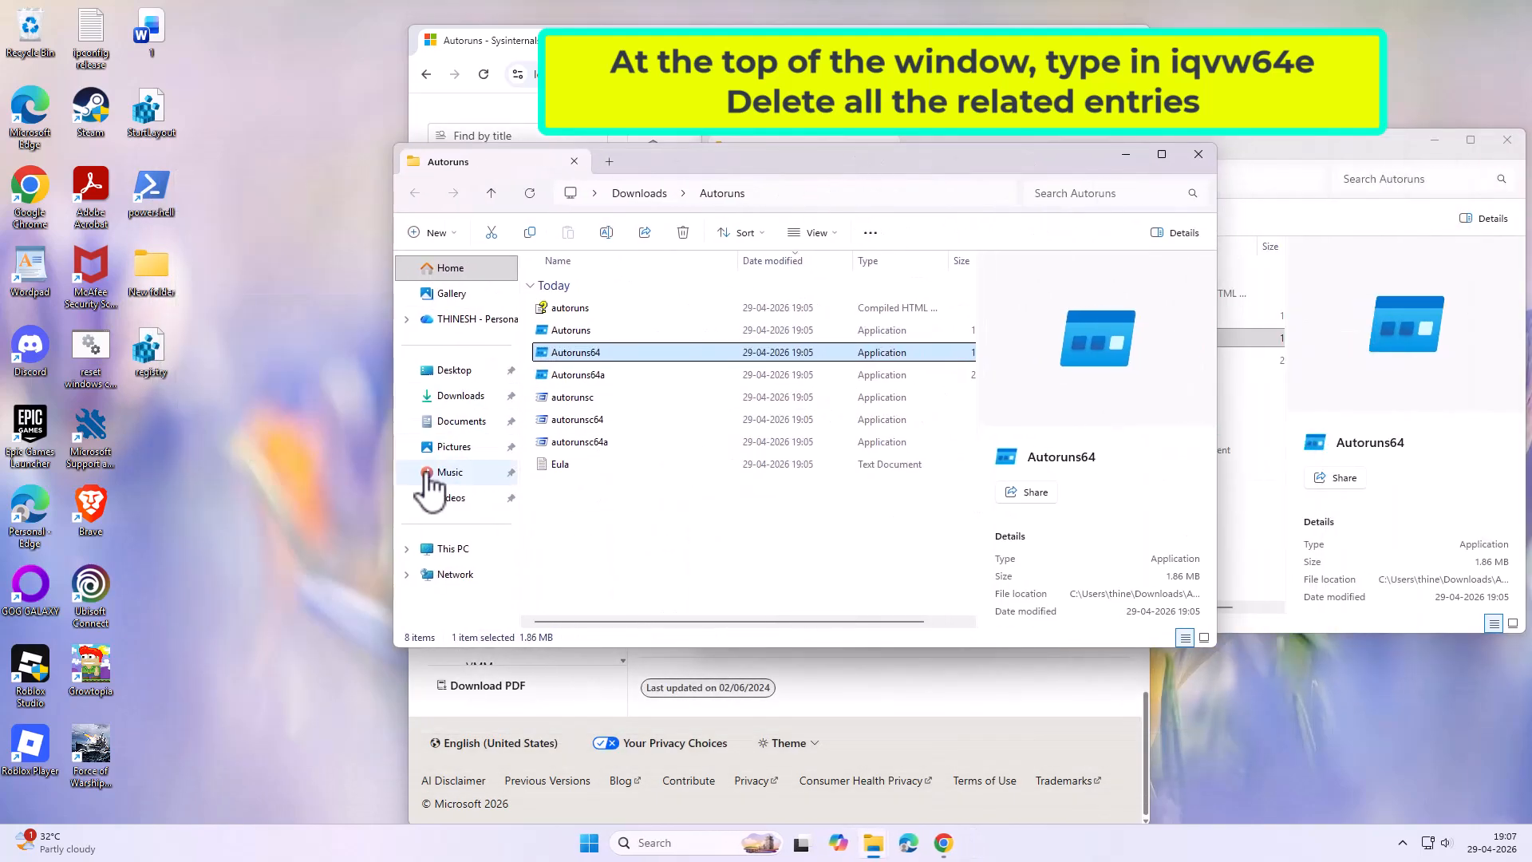
{"action": "left_click", "coordinate": [453, 549]}
{"action": "double_click", "coordinate": [606, 308]}
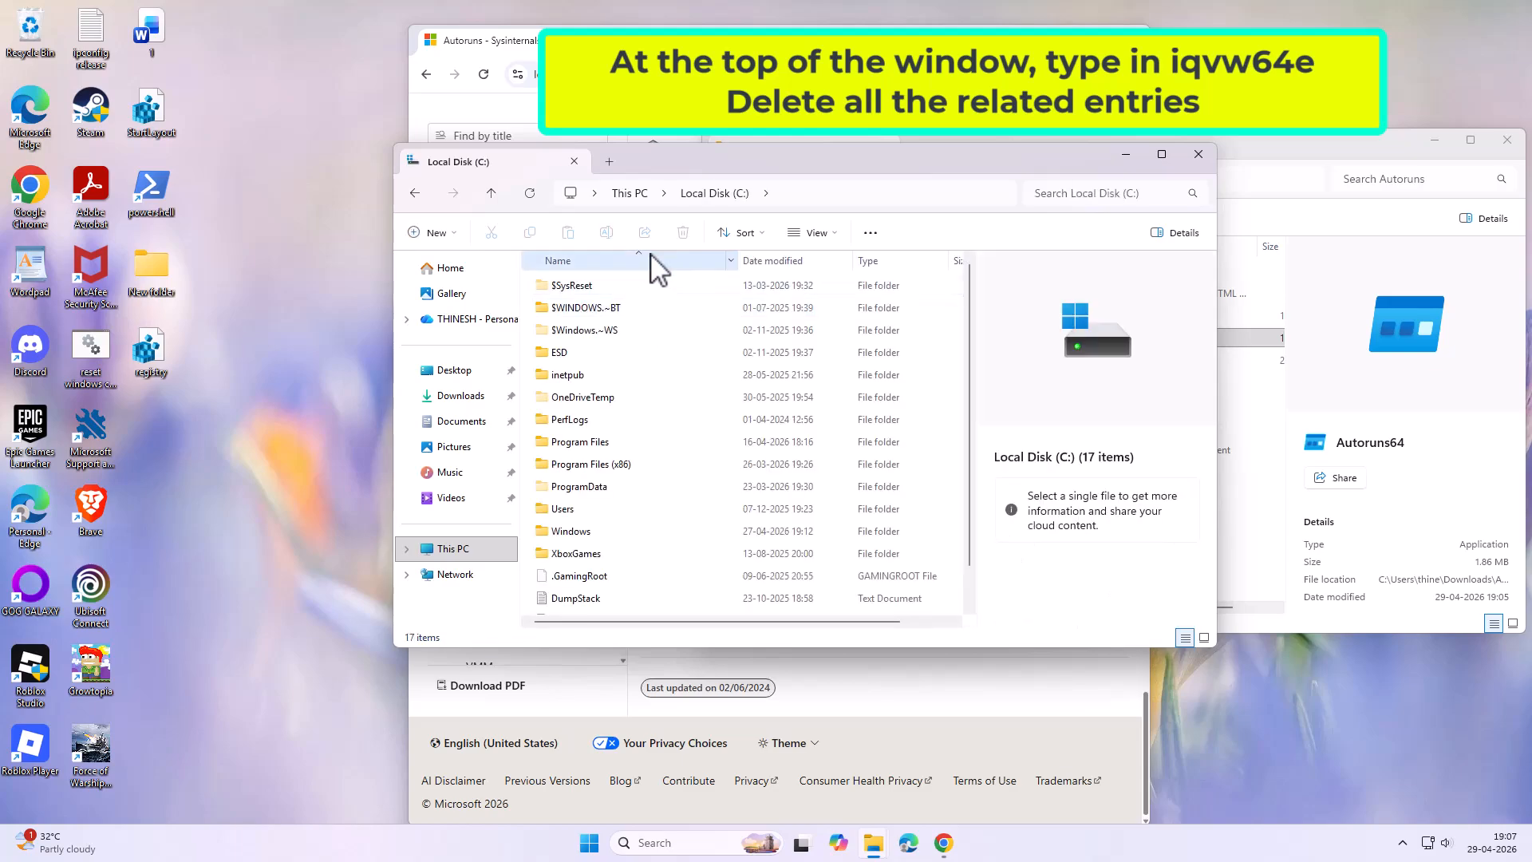
Go to the C:\Windows\System32\drivers folder using its pasted path
{"action": "left_click", "coordinate": [792, 203]}
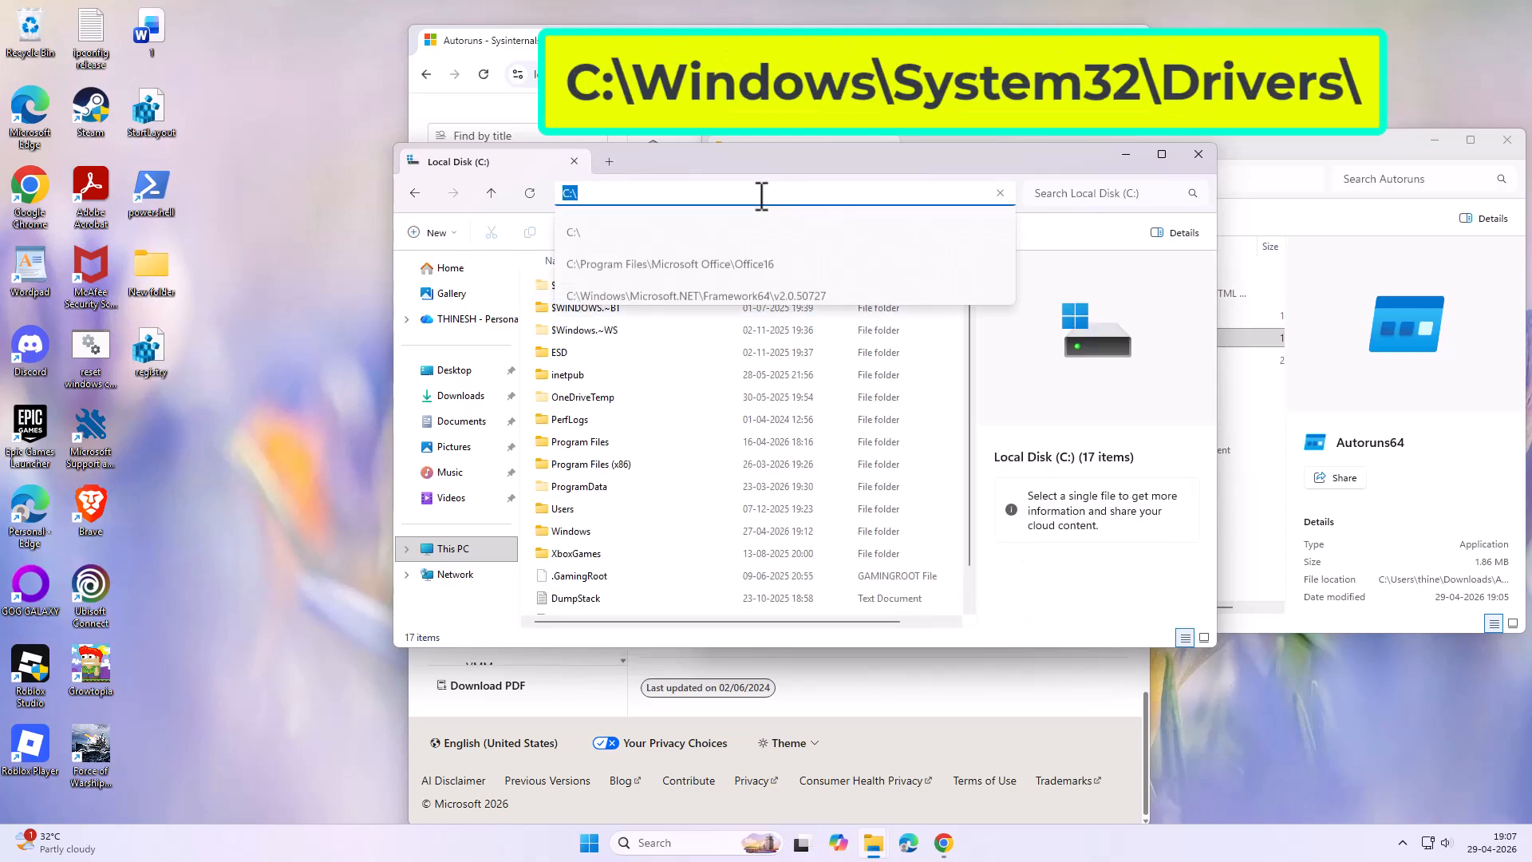
{"action": "right_click", "coordinate": [570, 193]}
{"action": "left_click", "coordinate": [615, 259]}
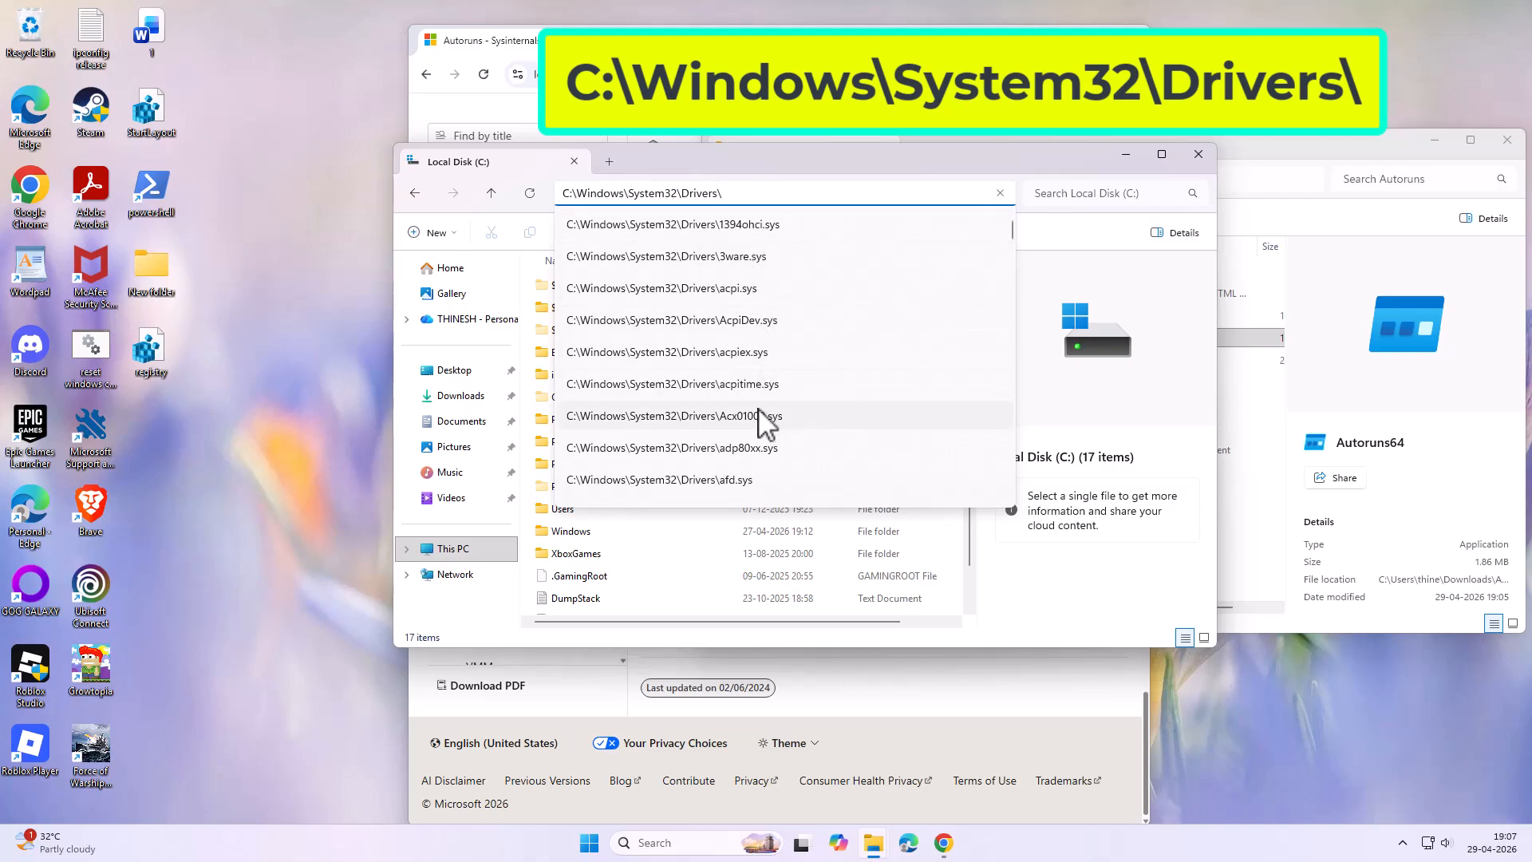
{"action": "scroll", "coordinate": [777, 199], "scroll_direction": "down", "scroll_amount": 1}
{"action": "key", "text": "BackSpace"}
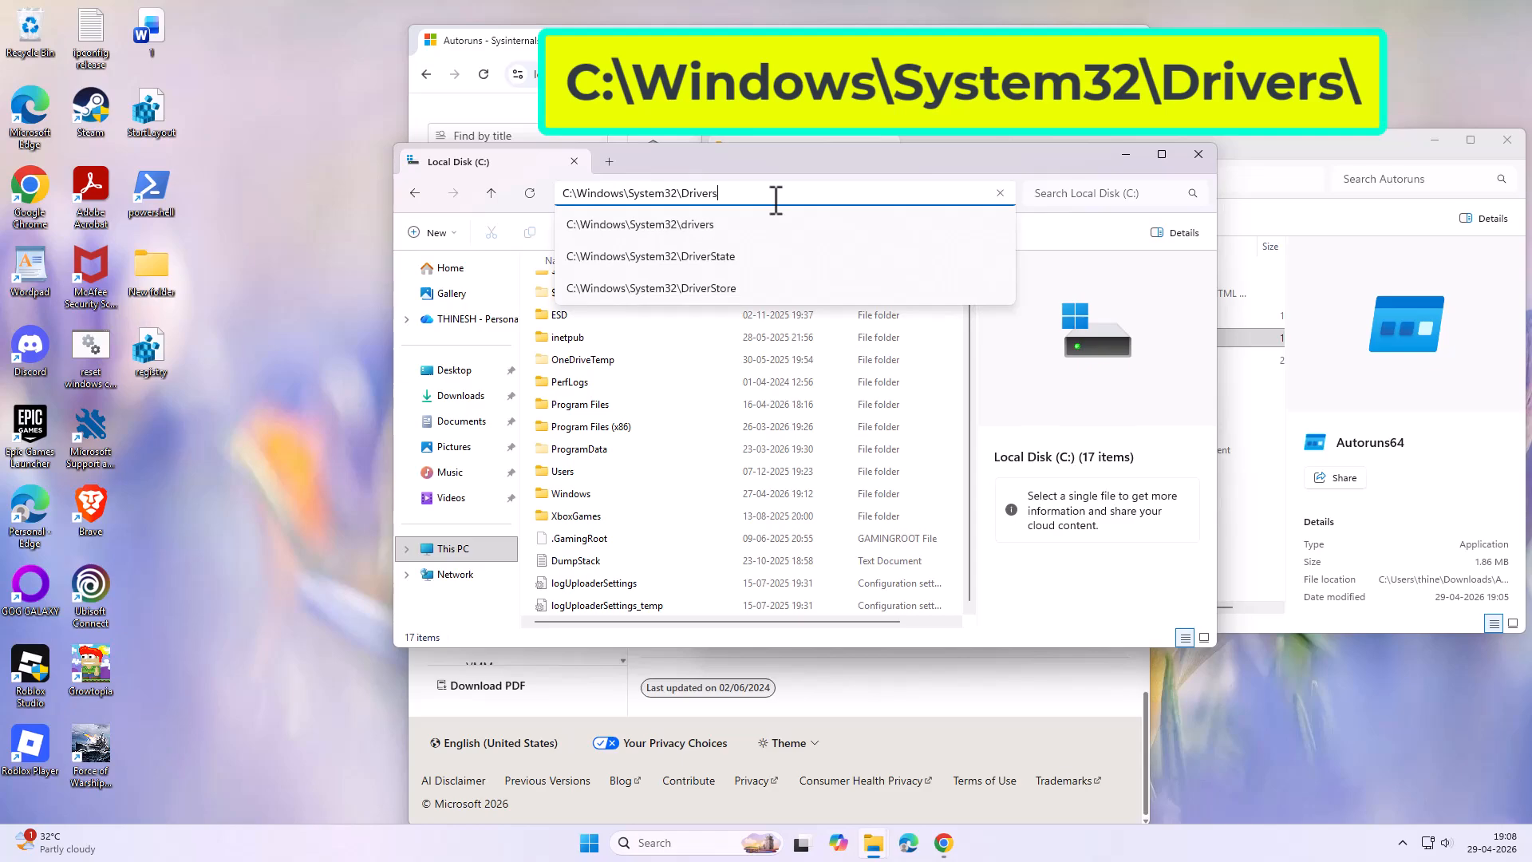
{"action": "left_click", "coordinate": [744, 233]}
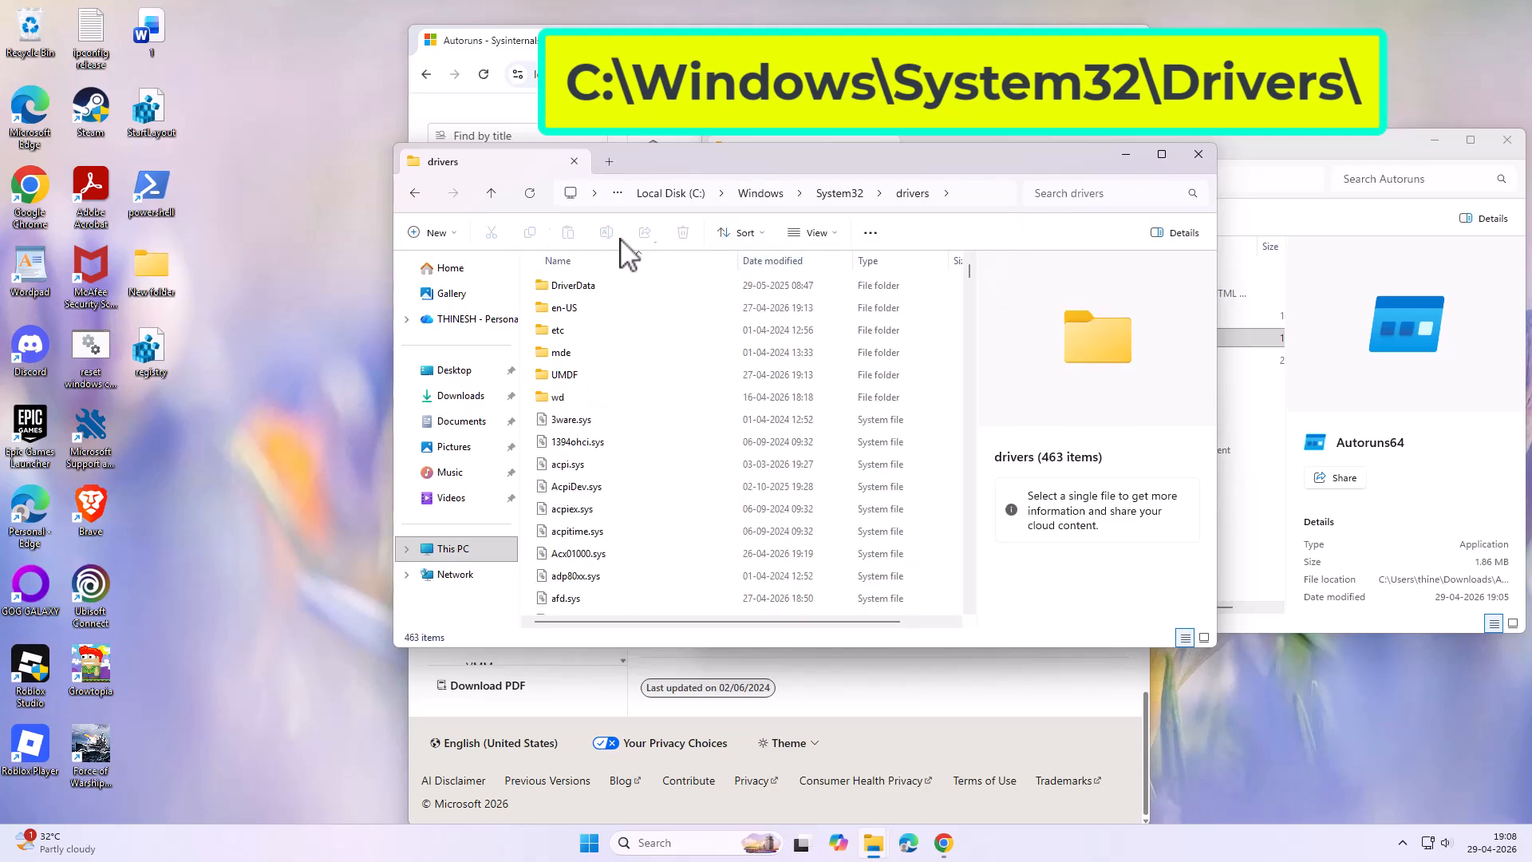
Look for the iqvw64e.sys driver among the files starting with "i" in the drivers folder
{"action": "left_click", "coordinate": [721, 441]}
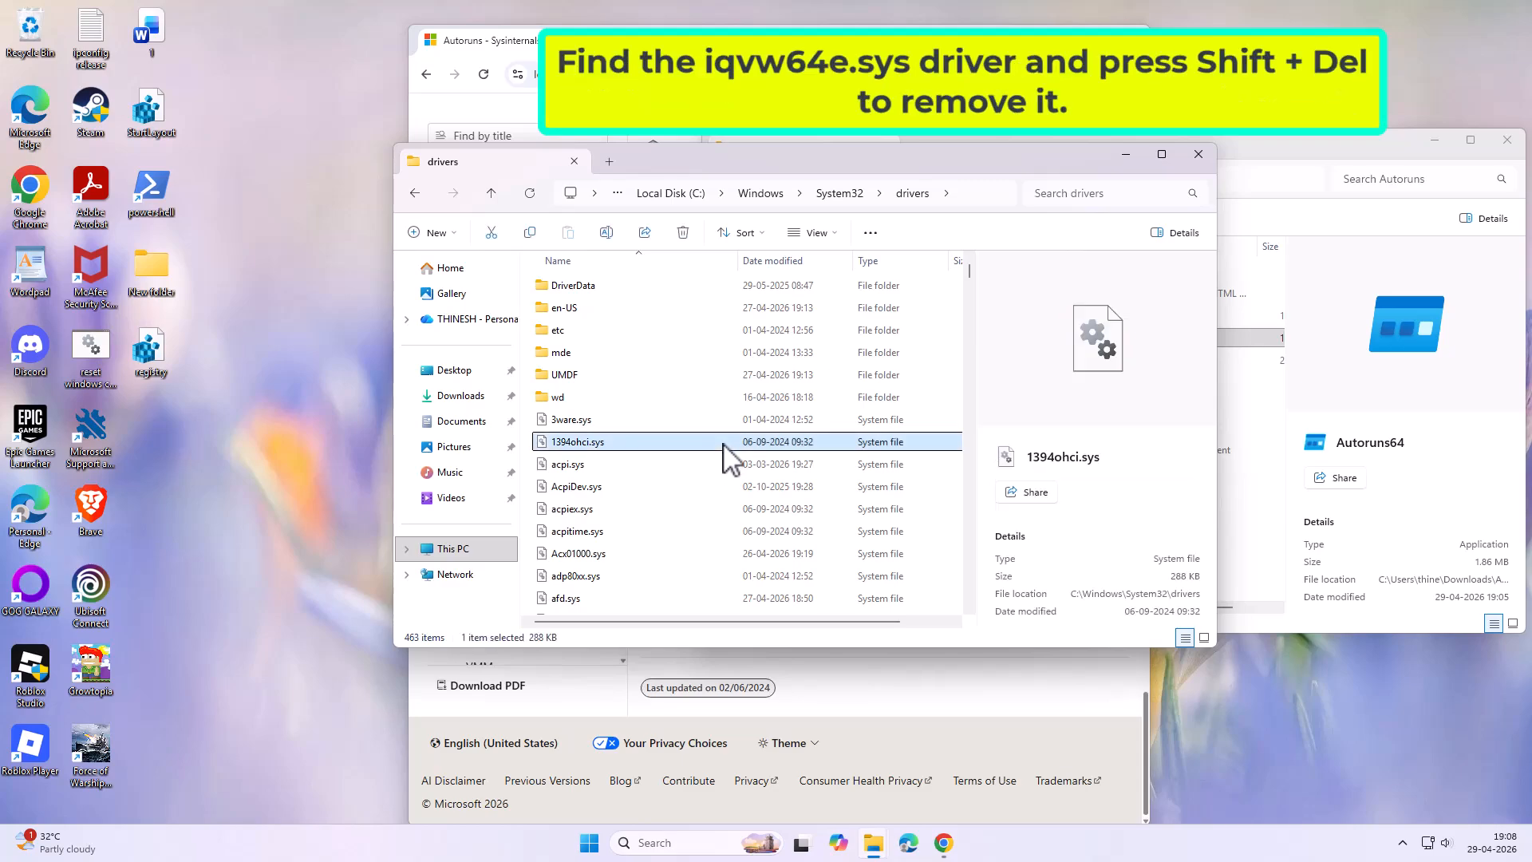
{"action": "key", "text": "i"}
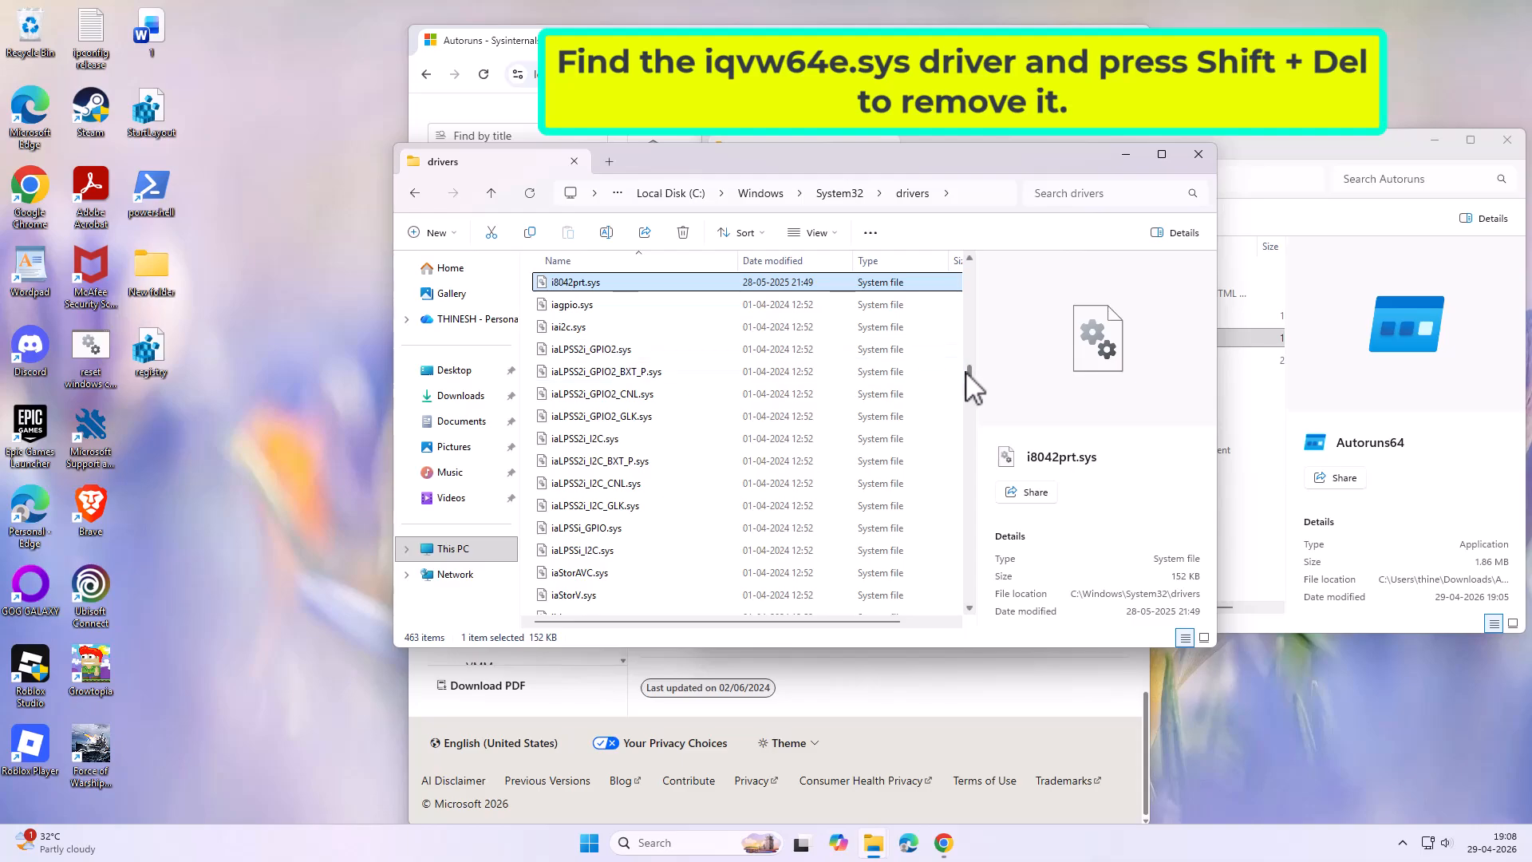
{"action": "scroll", "coordinate": [978, 386], "scroll_direction": "up", "scroll_amount": 4}
{"action": "scroll", "coordinate": [978, 386], "scroll_direction": "down", "scroll_amount": 3}
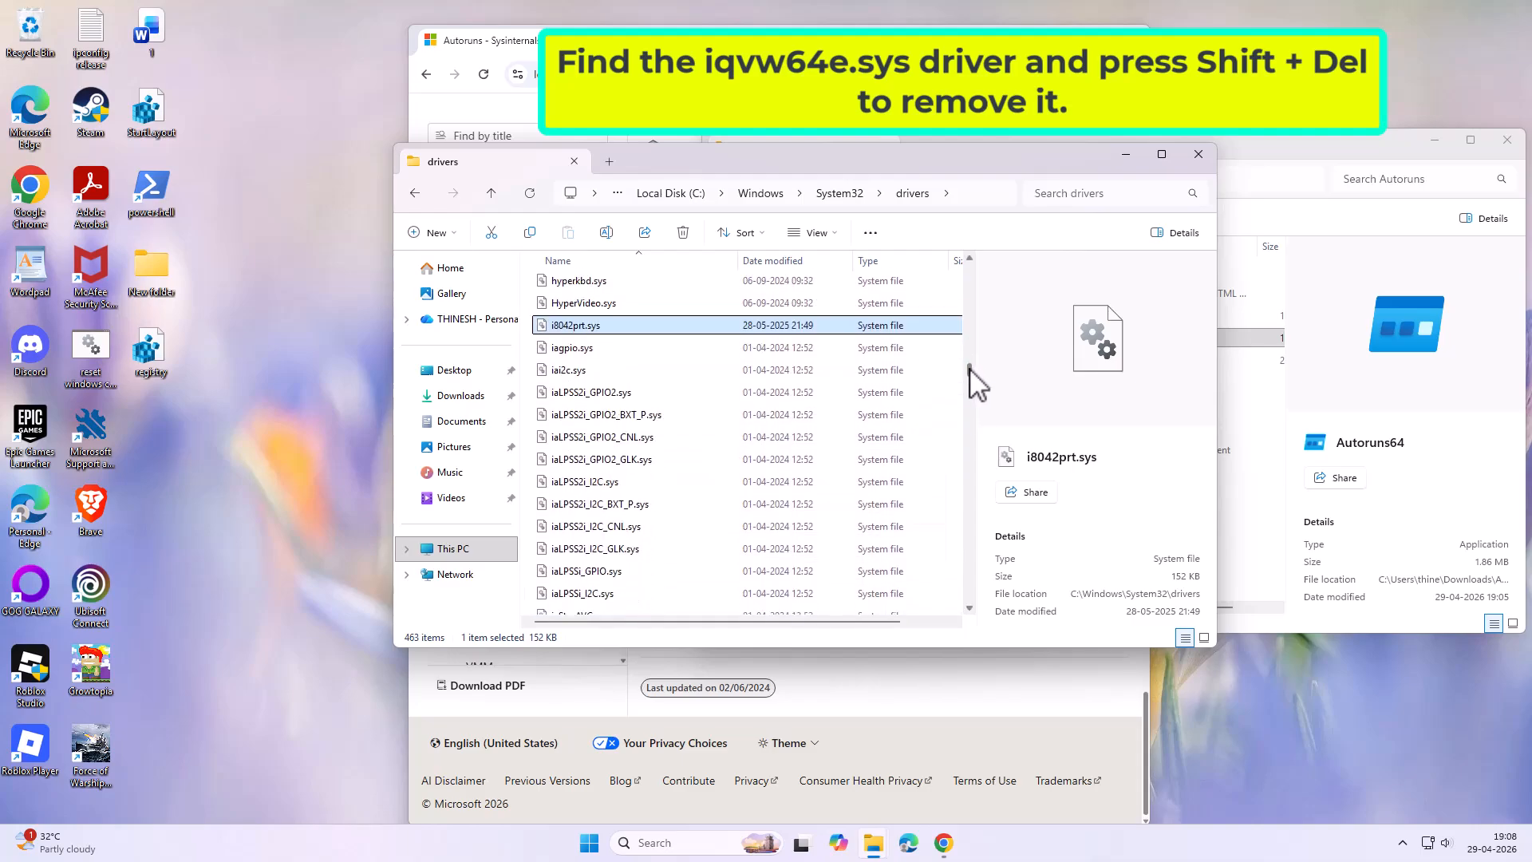
{"action": "left_click_drag", "start_coordinate": [970, 369], "coordinate": [972, 383]}
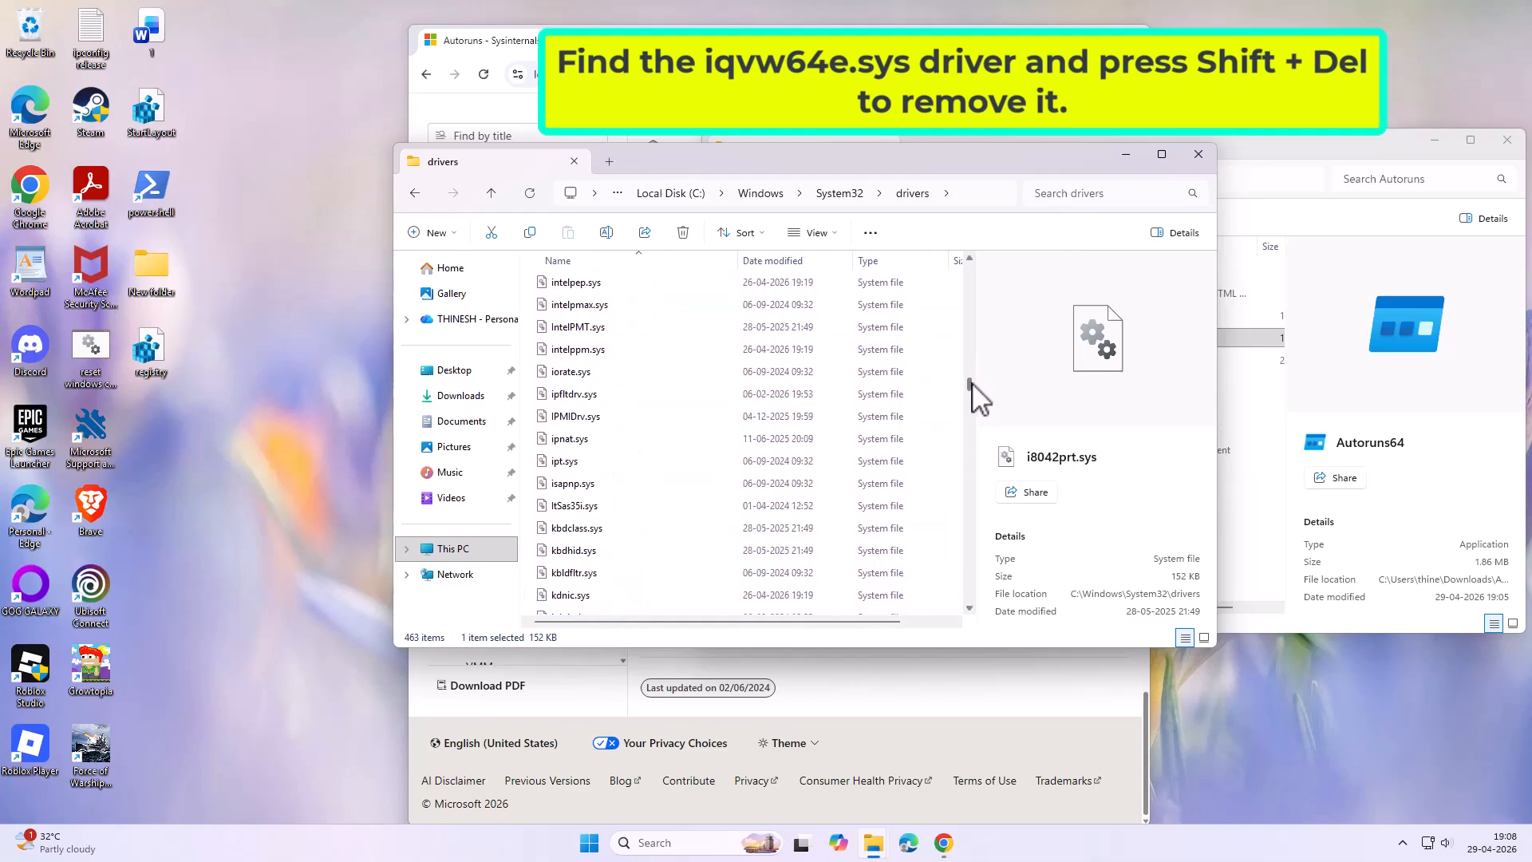
Close both File Explorer windows and the Chrome window with the Autoruns page
{"action": "left_click", "coordinate": [1198, 154]}
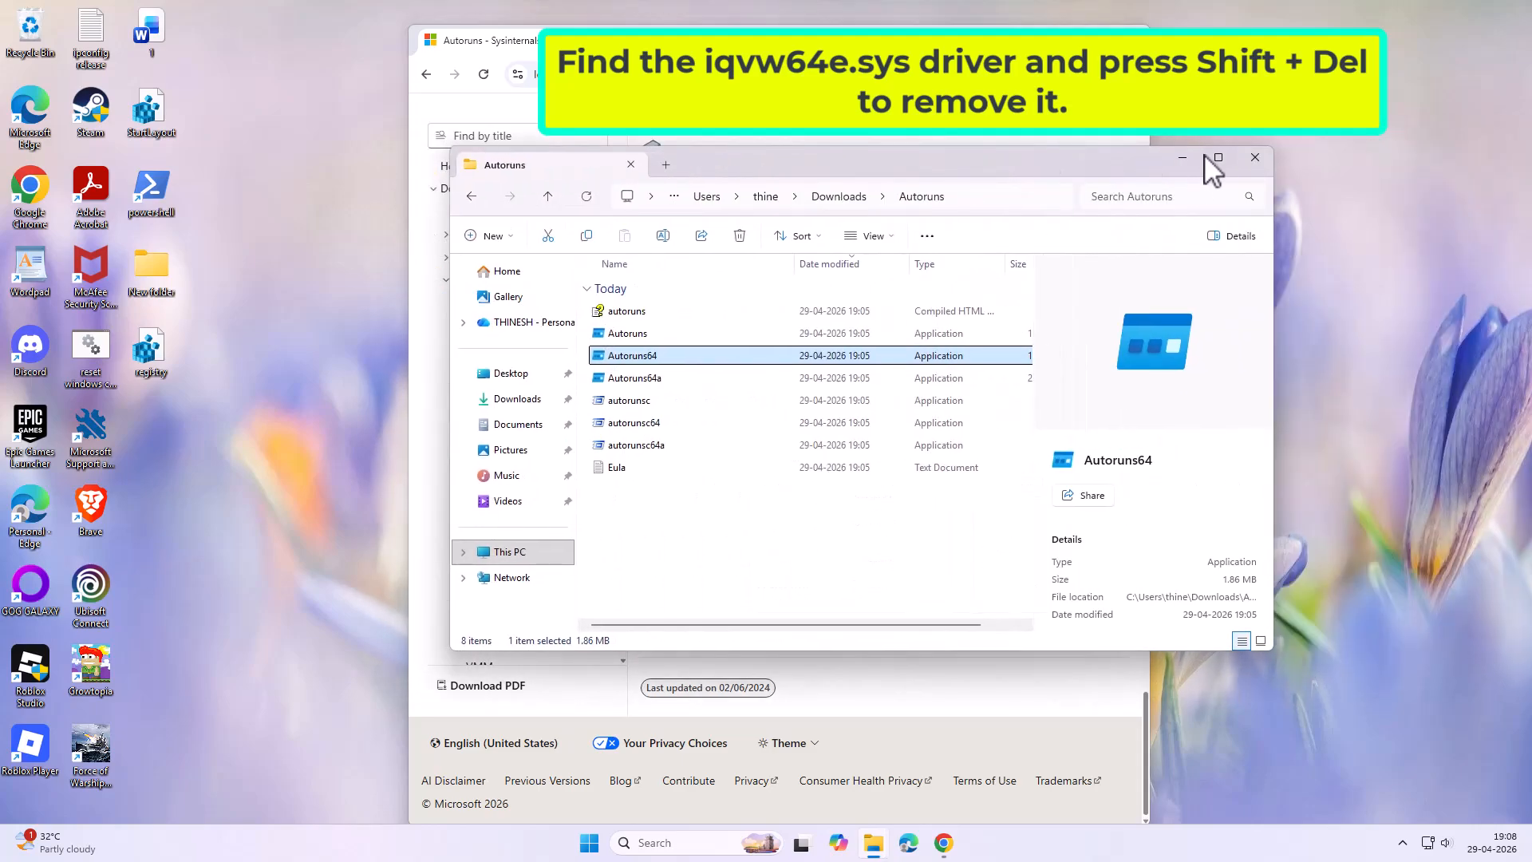
{"action": "left_click", "coordinate": [1252, 158]}
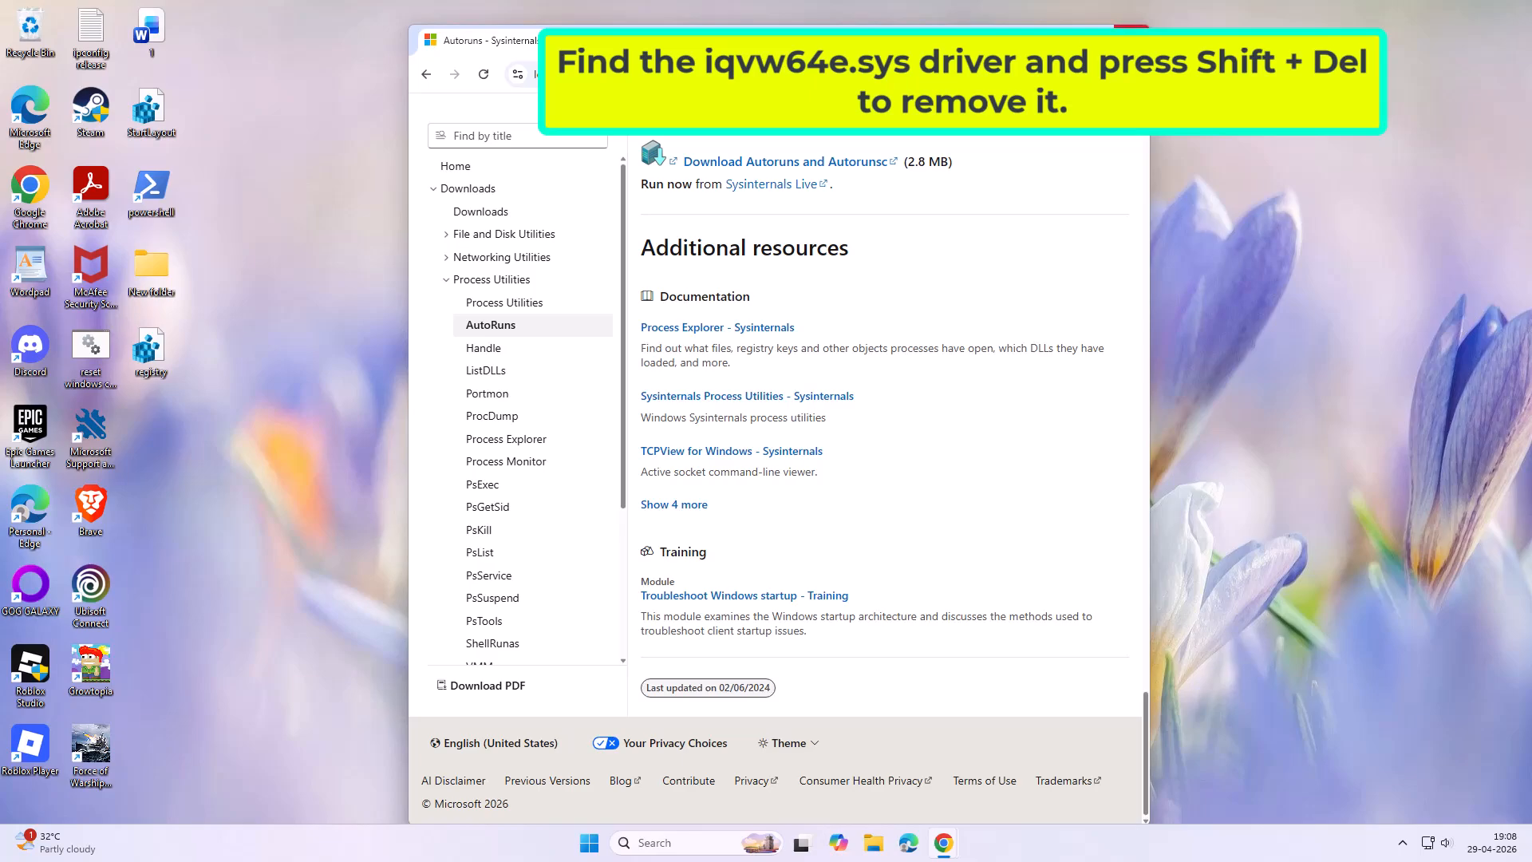
{"action": "left_click", "coordinate": [1129, 39]}
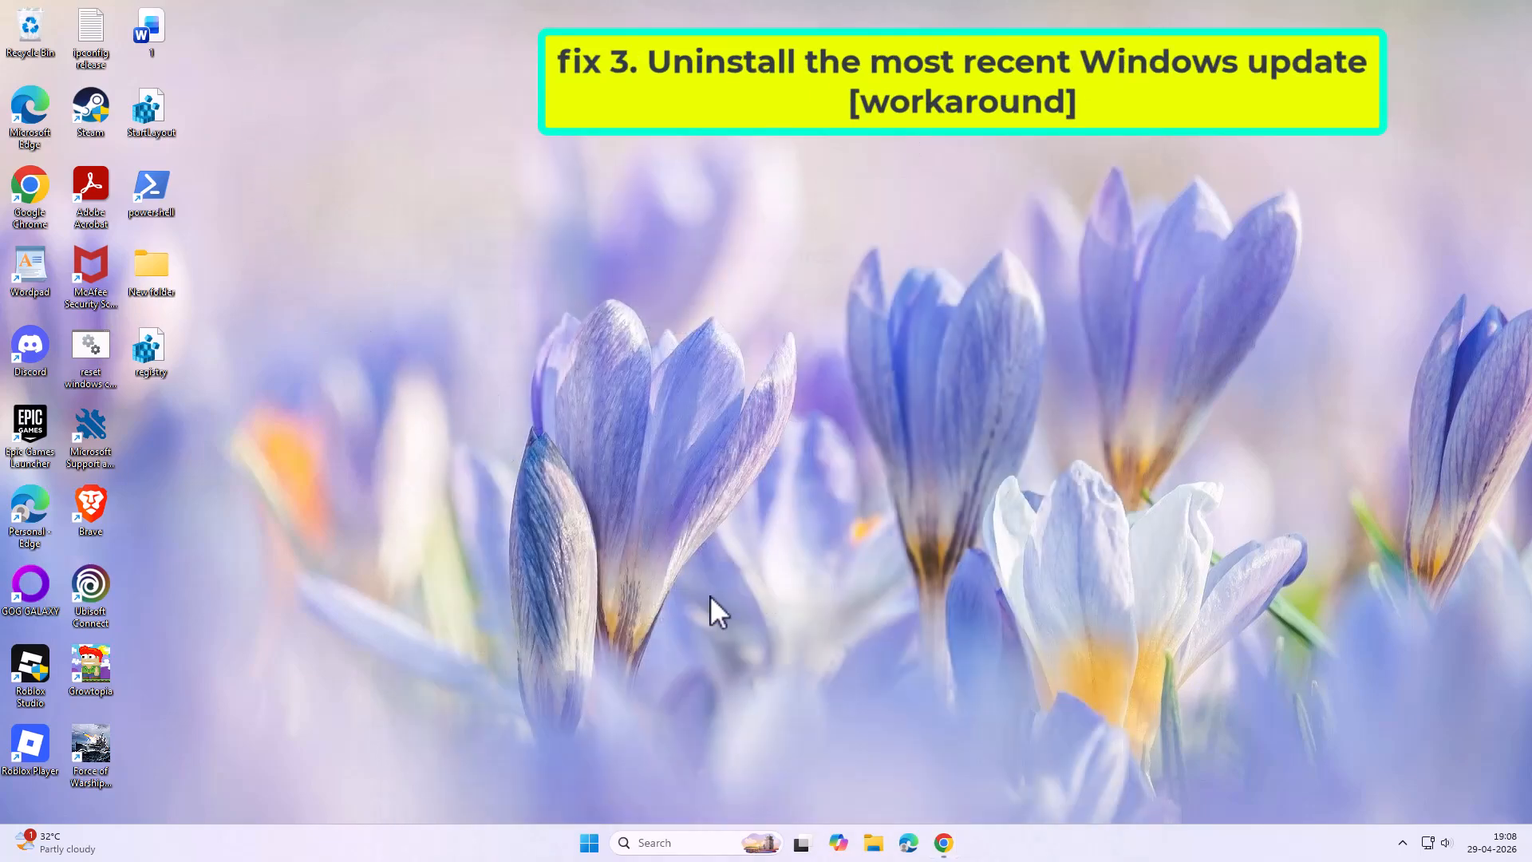
Find Control Panel through Windows search and open the installed updates view from its program uninstall page
{"action": "left_click", "coordinate": [690, 844]}
{"action": "type", "text": "con"}
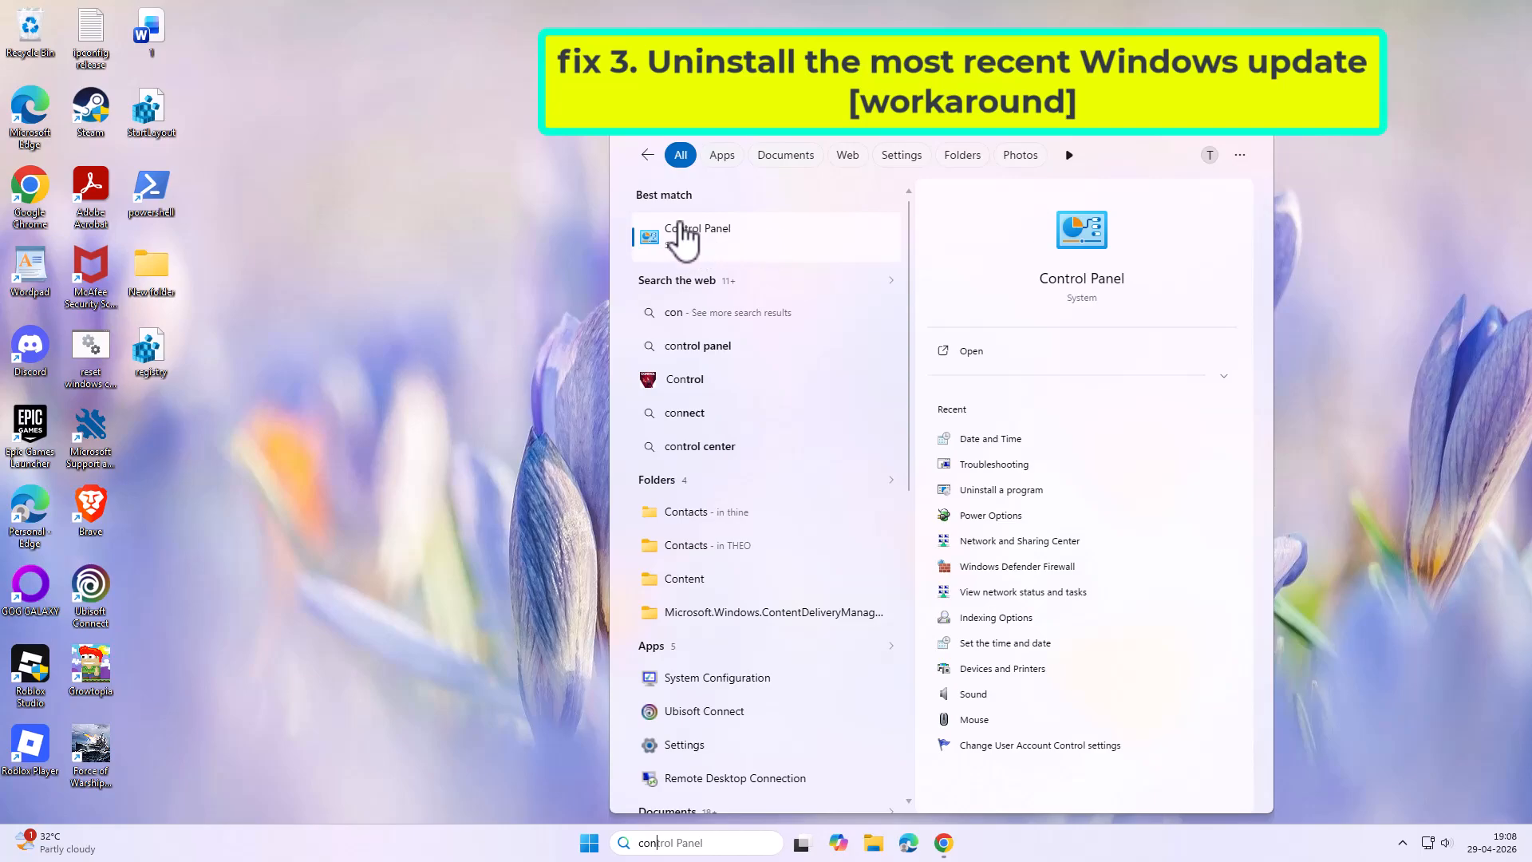
{"action": "left_click", "coordinate": [742, 253]}
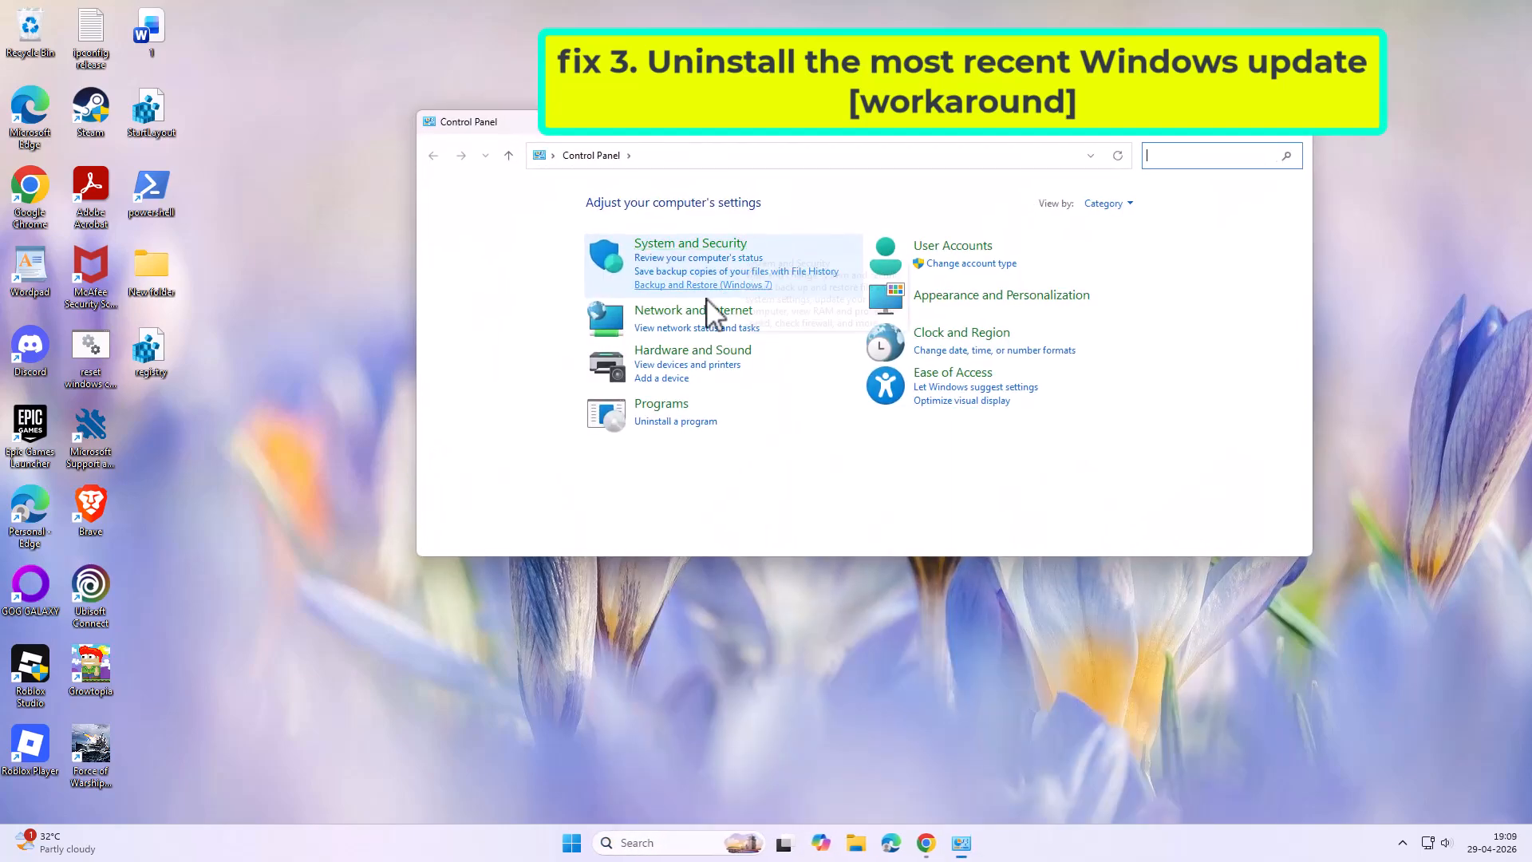
{"action": "left_click", "coordinate": [659, 421]}
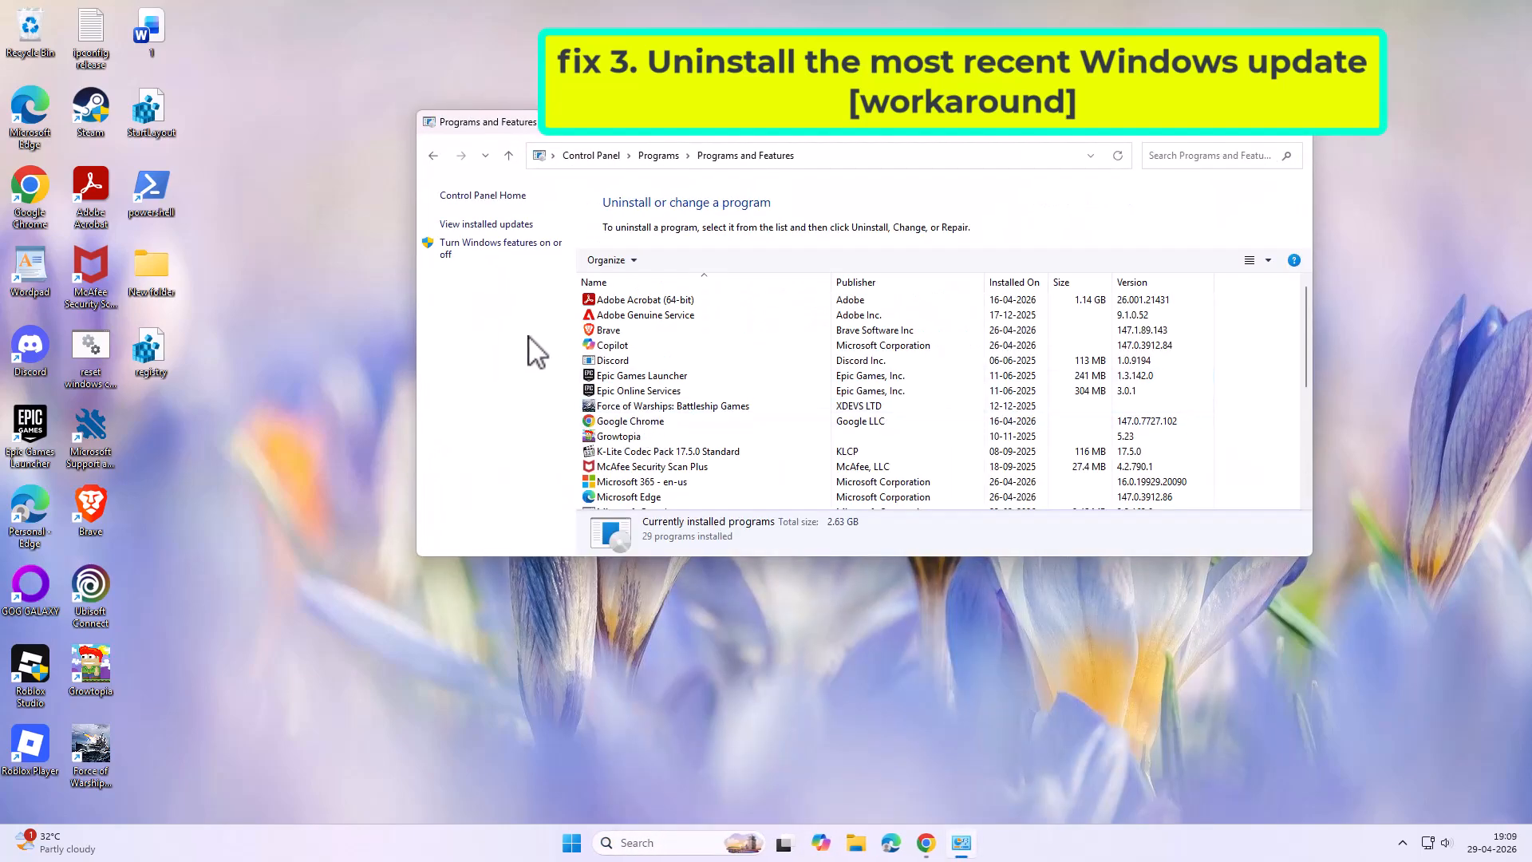
{"action": "left_click", "coordinate": [517, 227]}
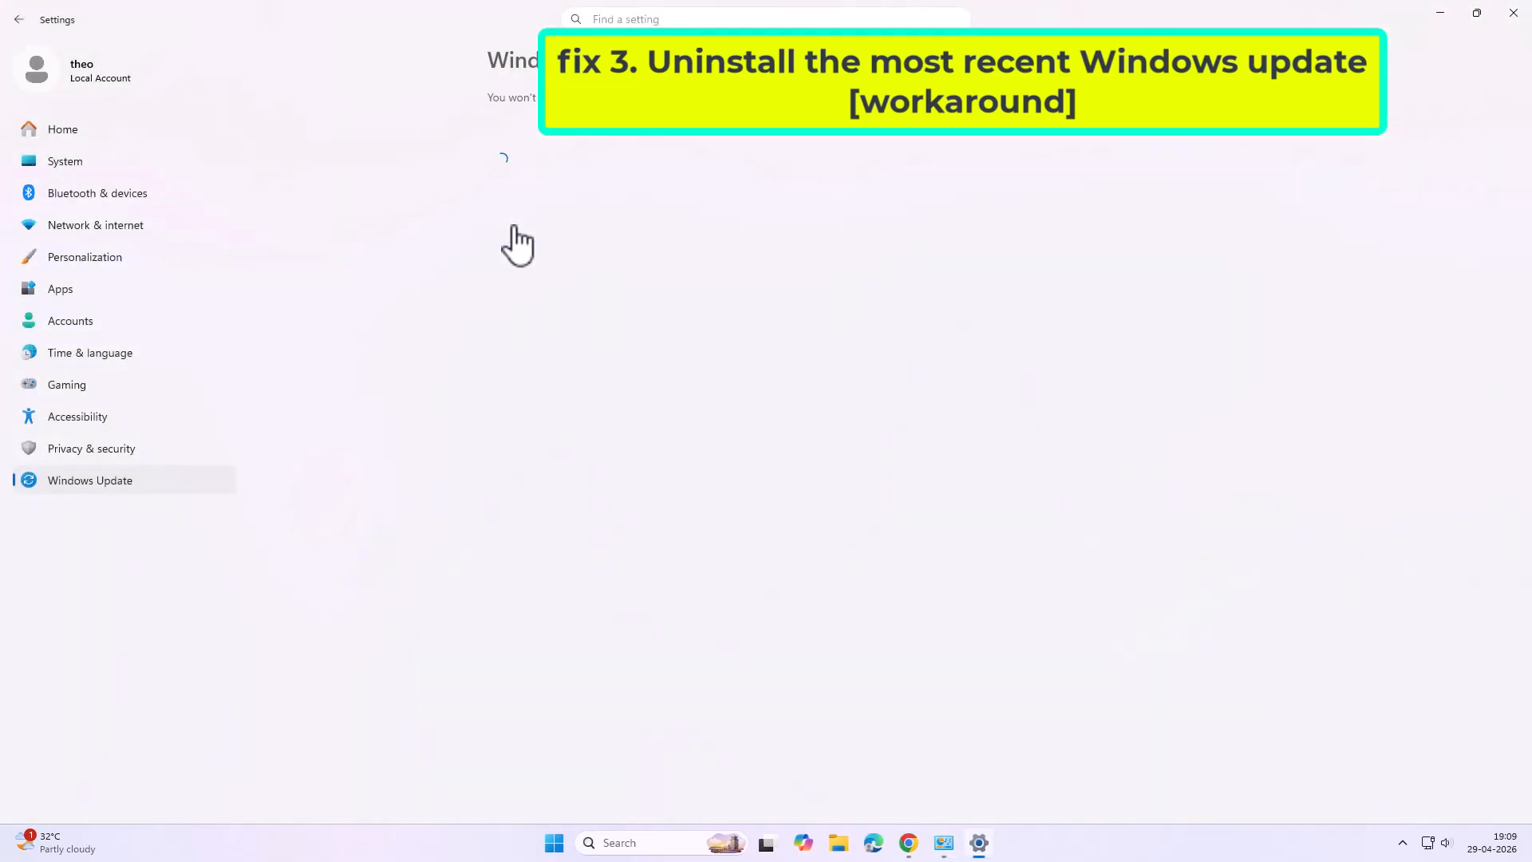